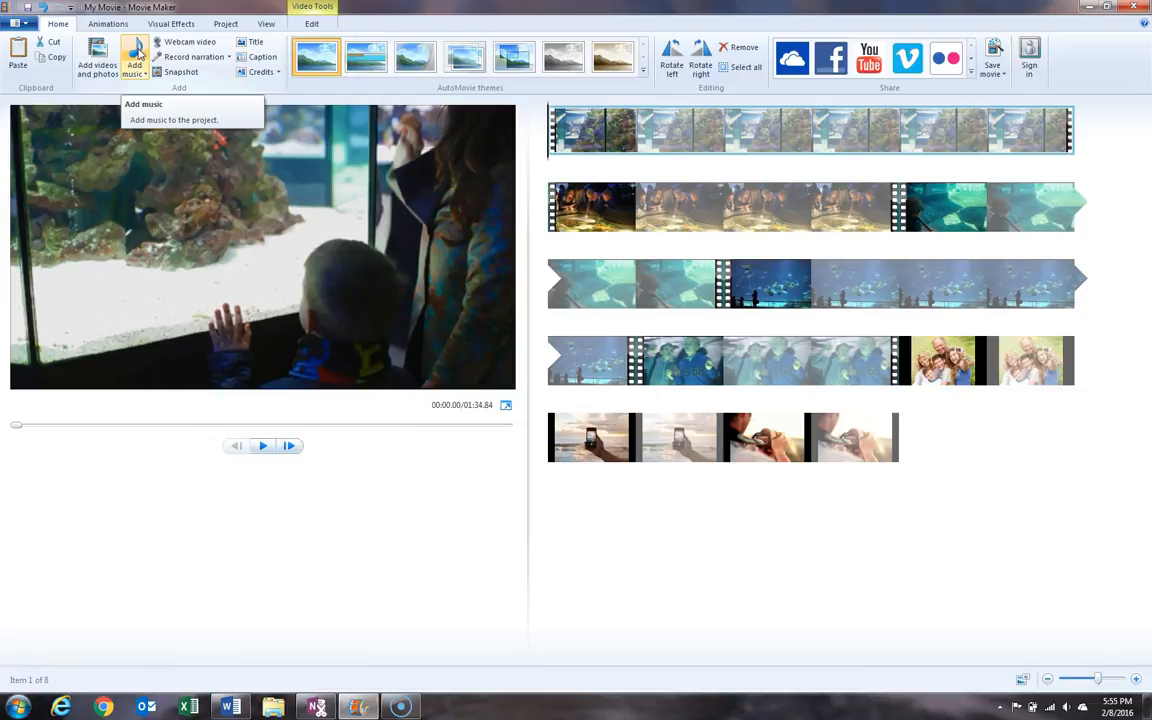
left_click(134, 52)
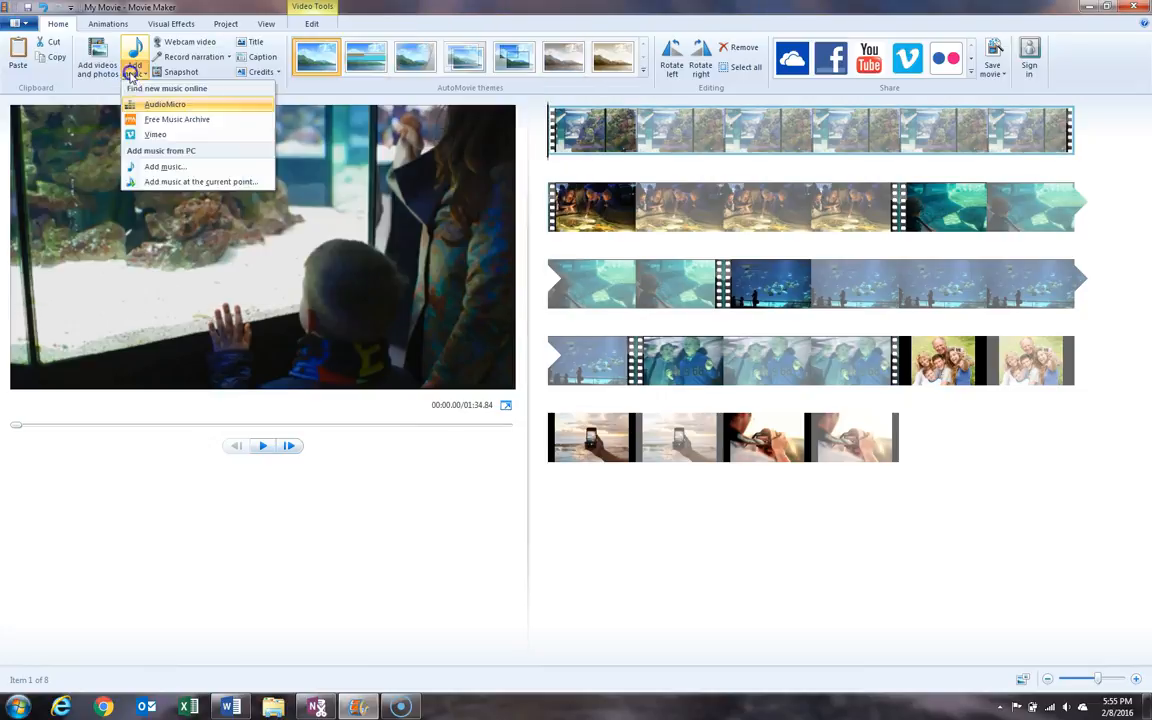
left_click(131, 75)
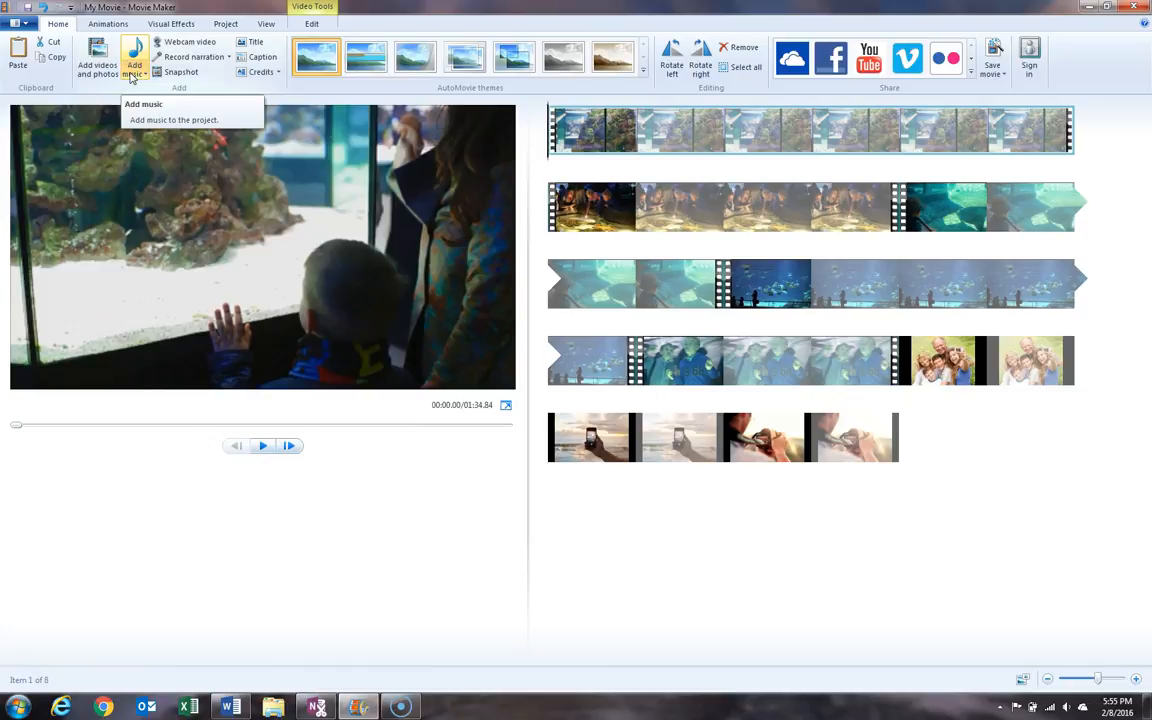
left_click(131, 74)
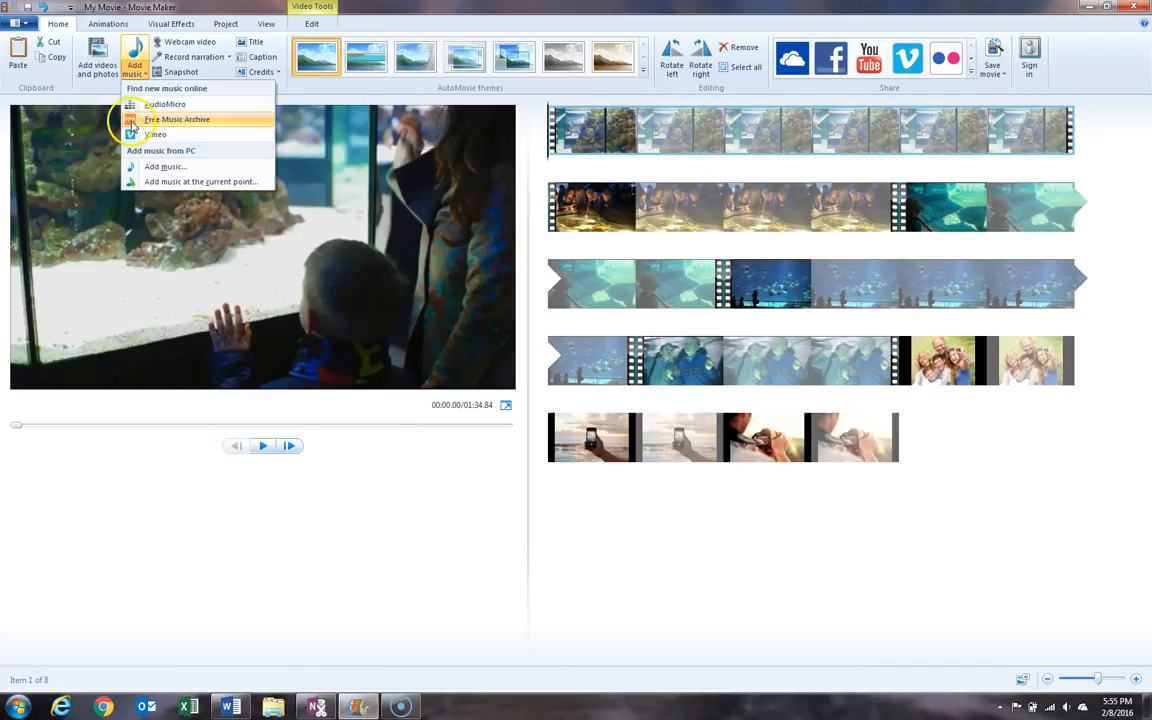
left_click(133, 52)
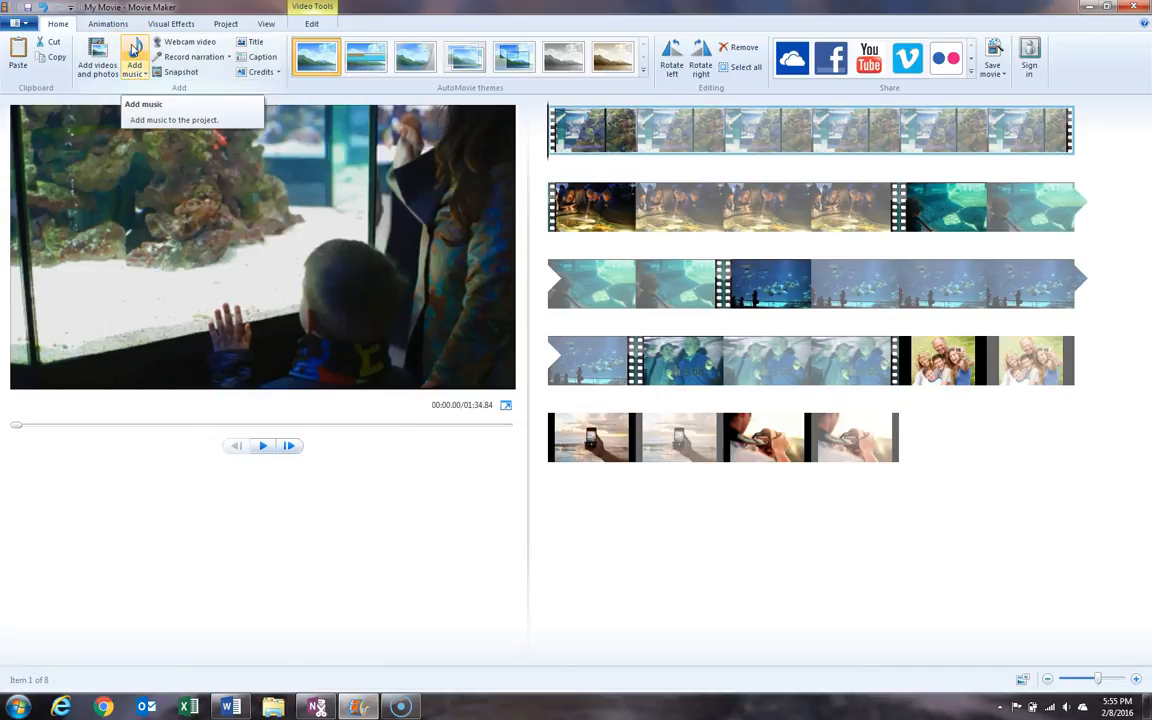
Add the song Charleston Remix.m4a from the Music library's Funky Hip Hop folder to the project.
left_click(134, 50)
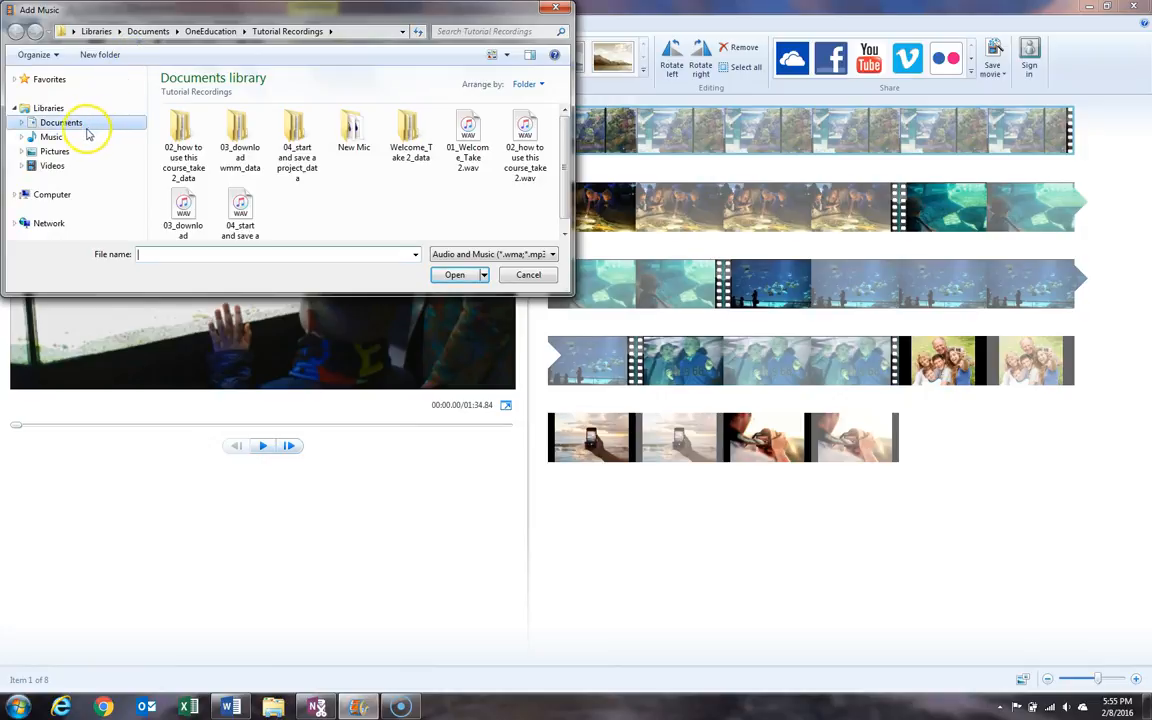
left_click(52, 137)
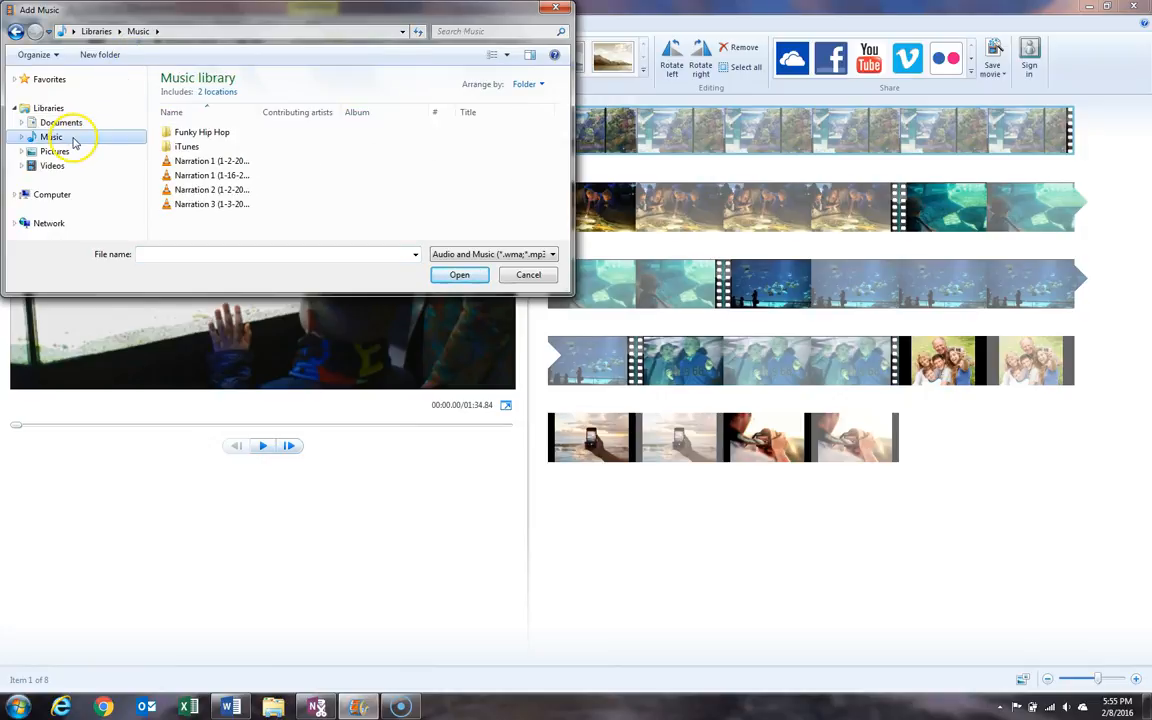
double_click(214, 133)
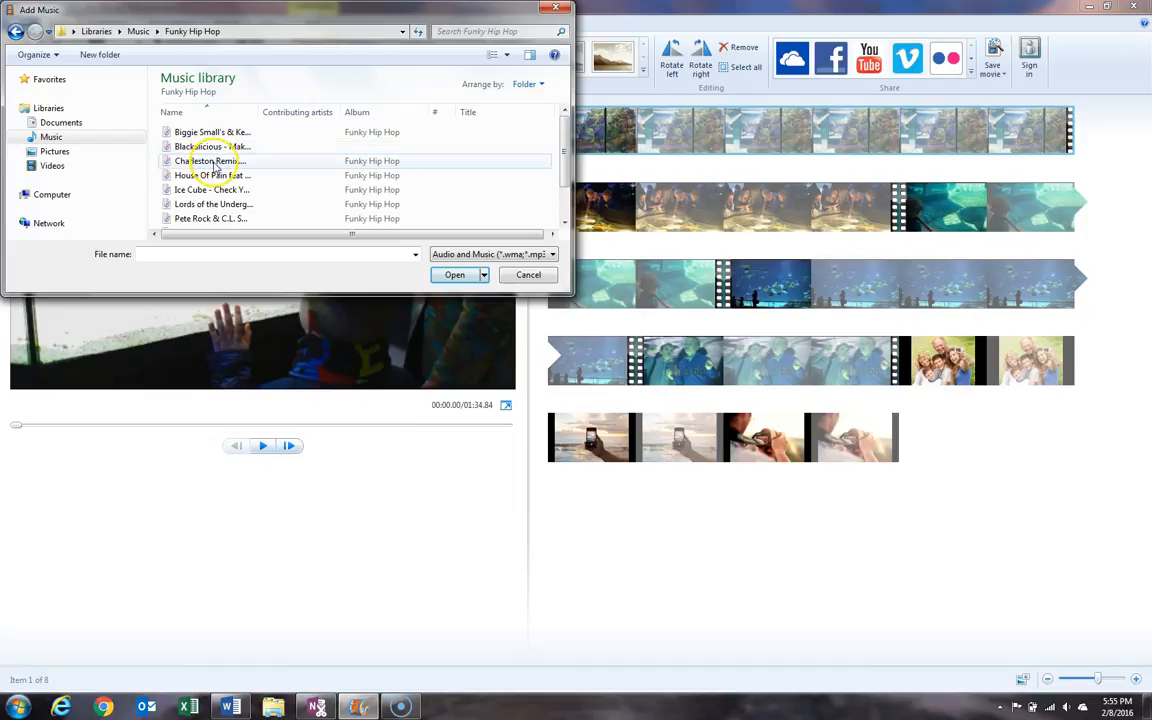
left_click(213, 161)
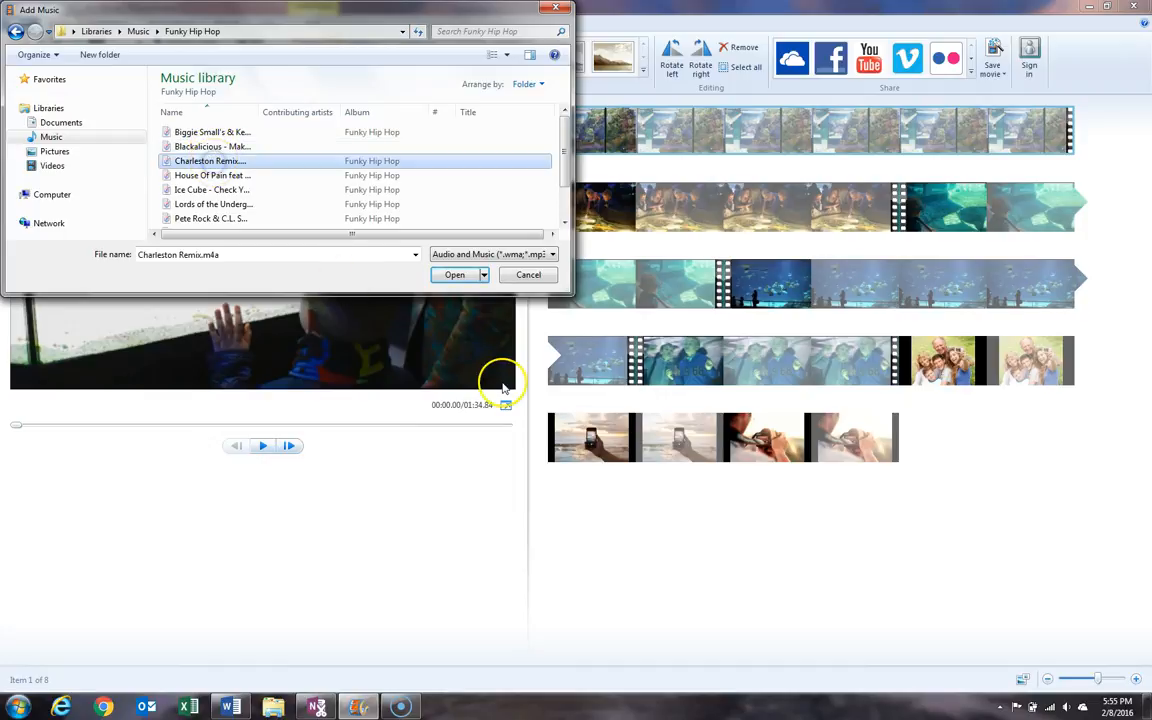
left_click(456, 275)
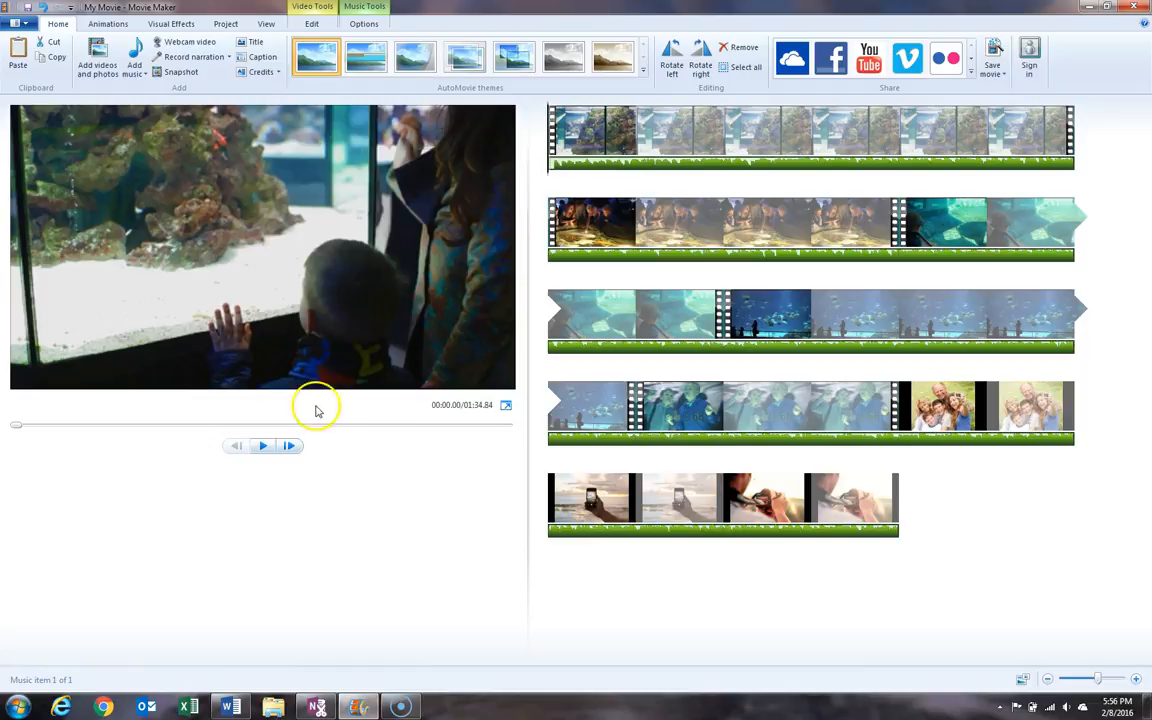
Preview the opening seconds of the movie with its music, and delete the music track from the project.
left_click(263, 447)
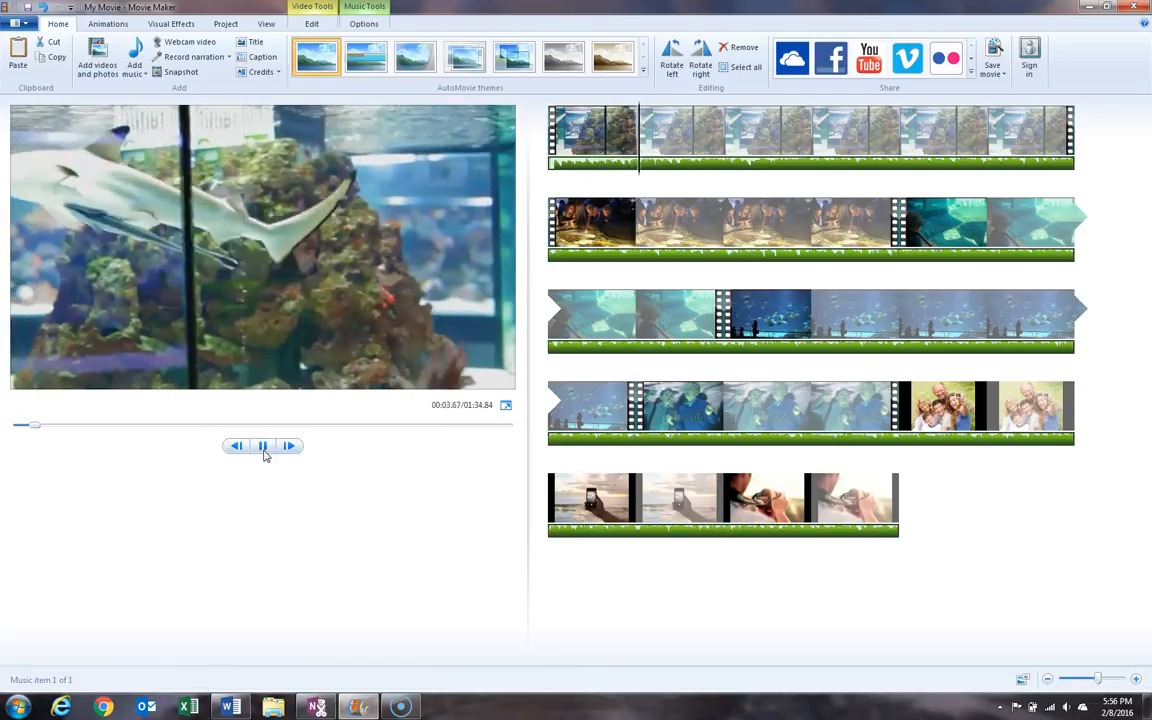
left_click(263, 447)
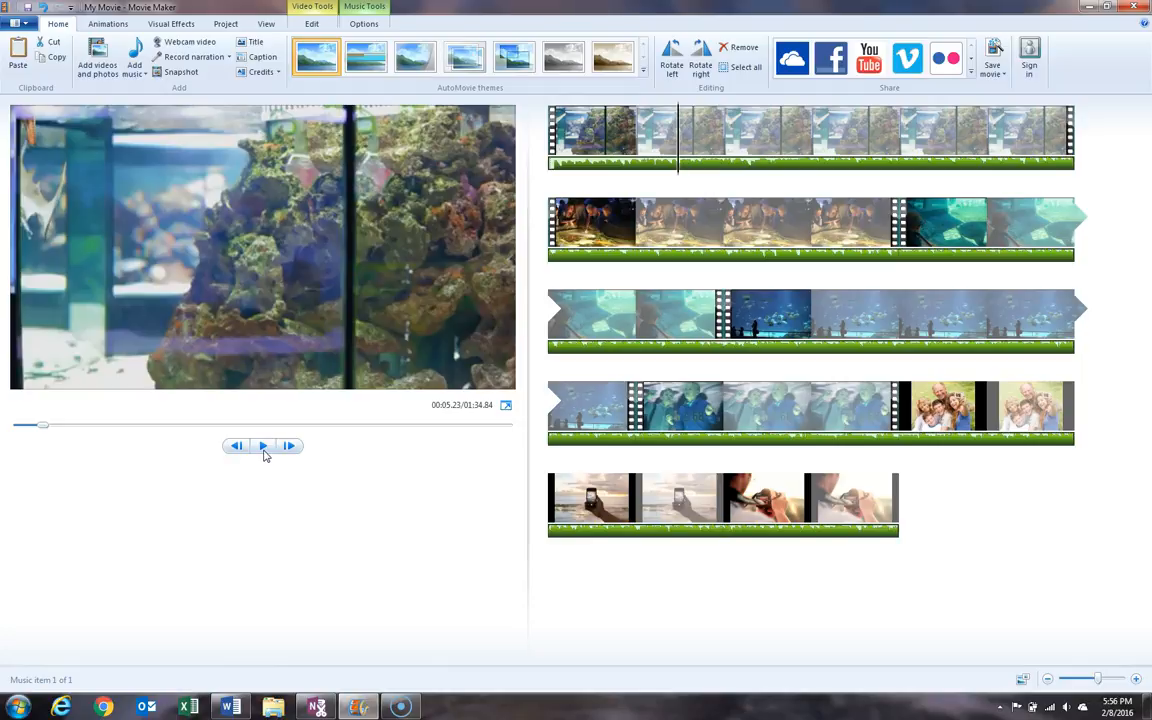
left_click(689, 177)
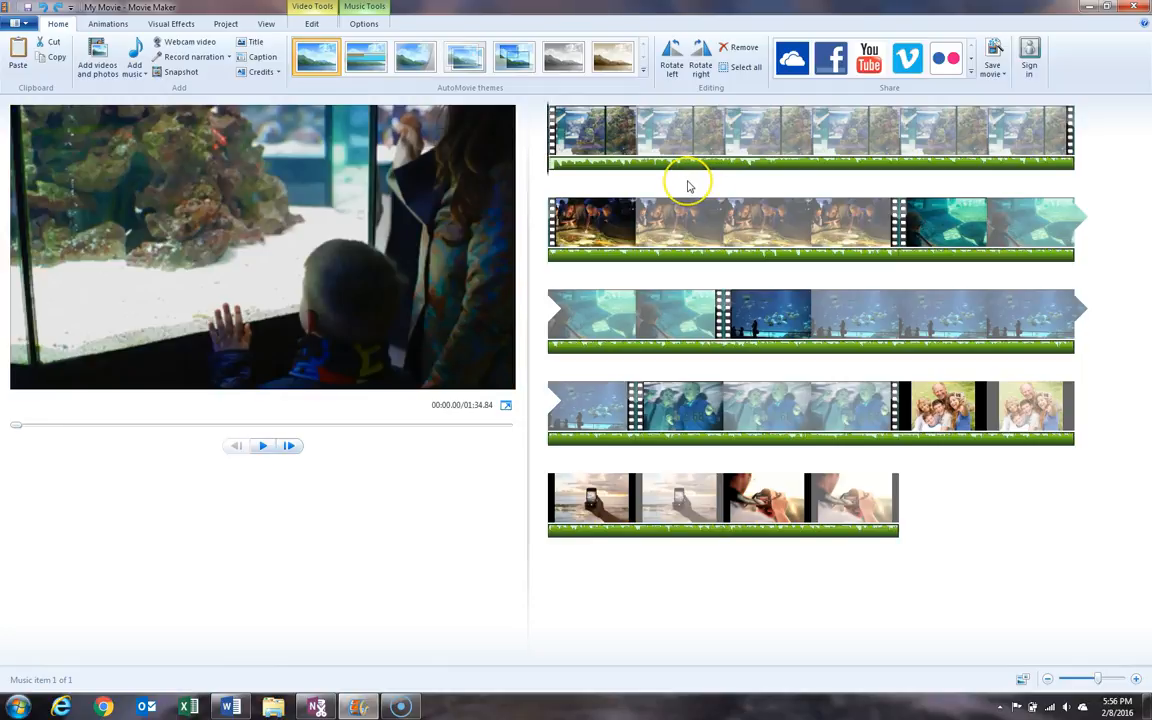
left_click(622, 165)
key("Delete")
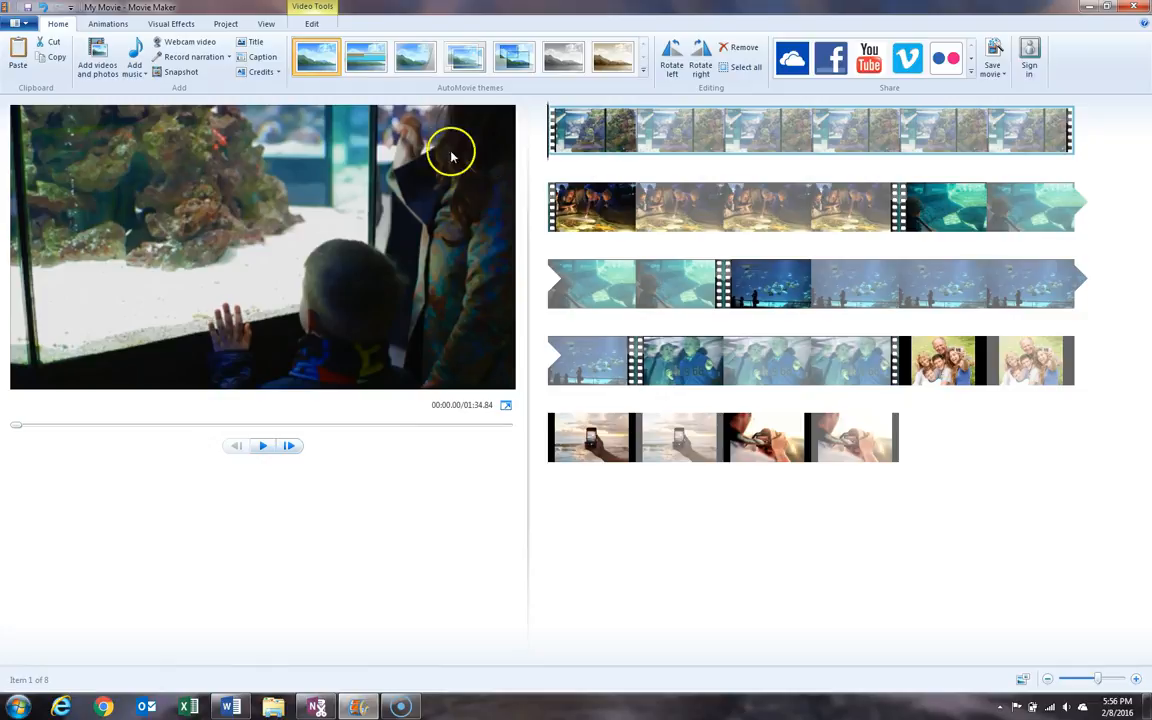
left_click(140, 76)
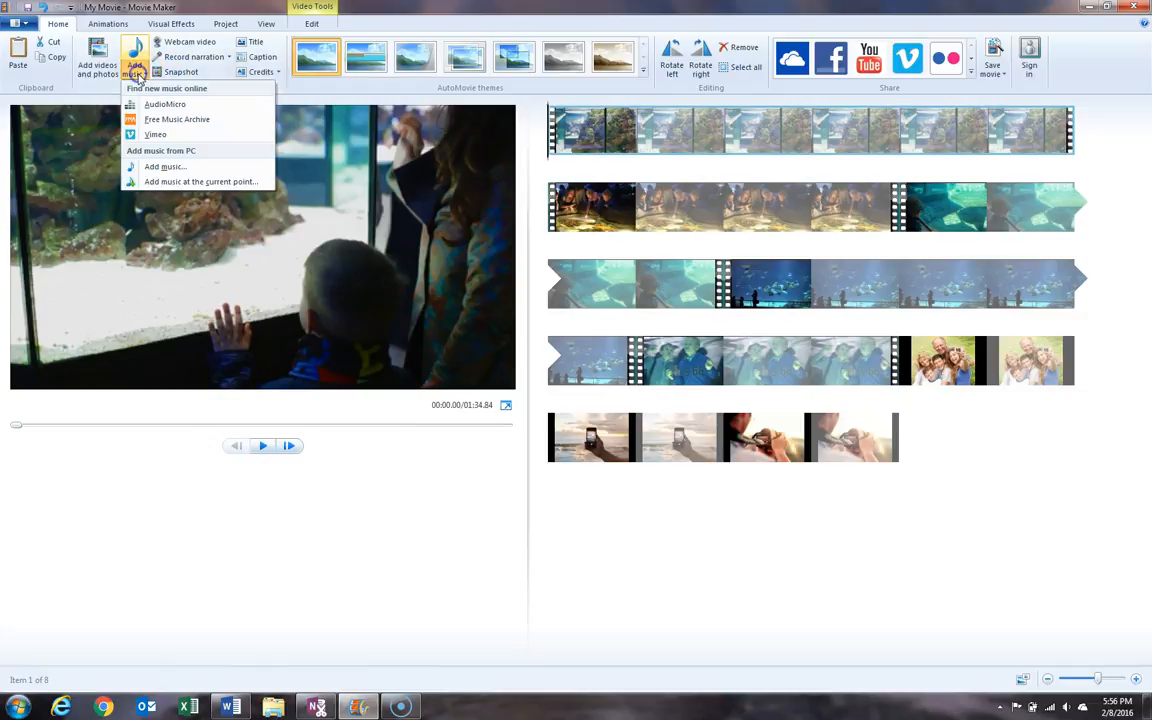
left_click(186, 124)
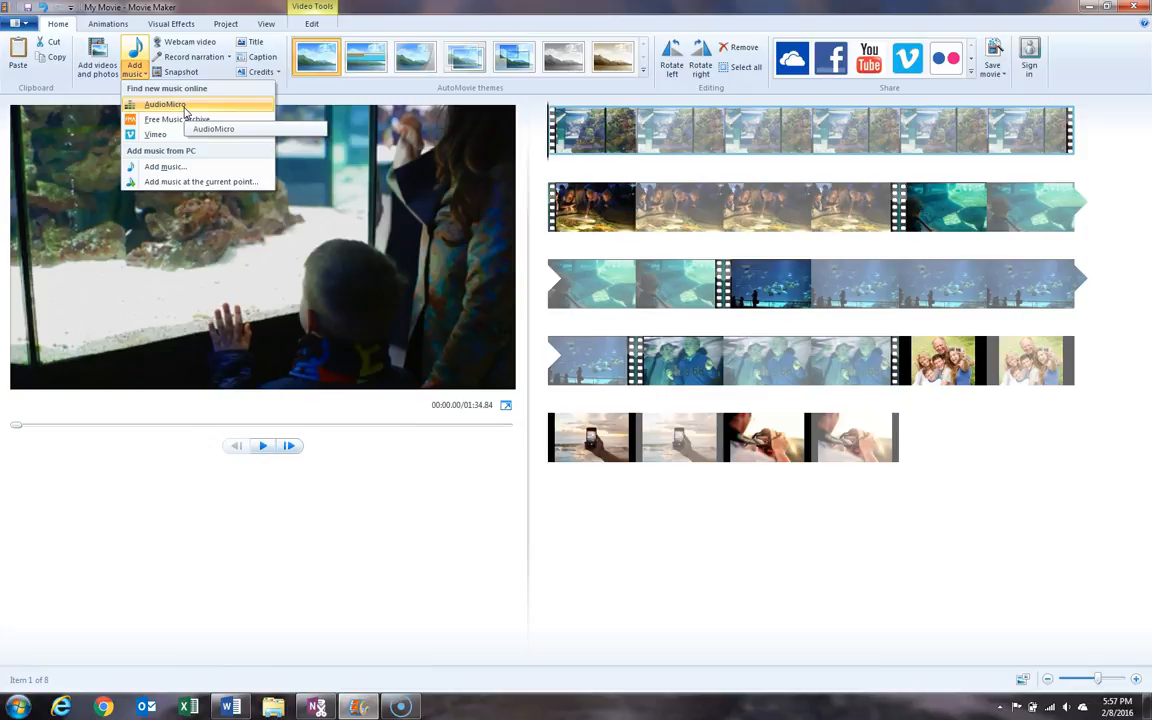
left_click(190, 121)
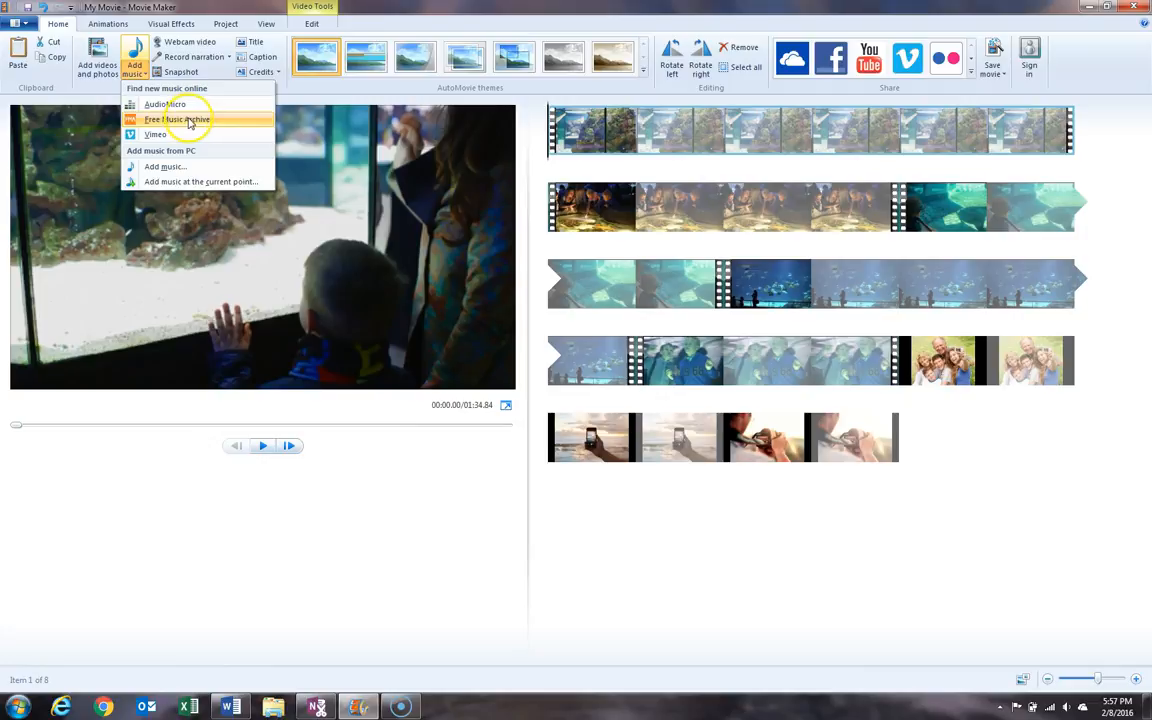
left_click(190, 137)
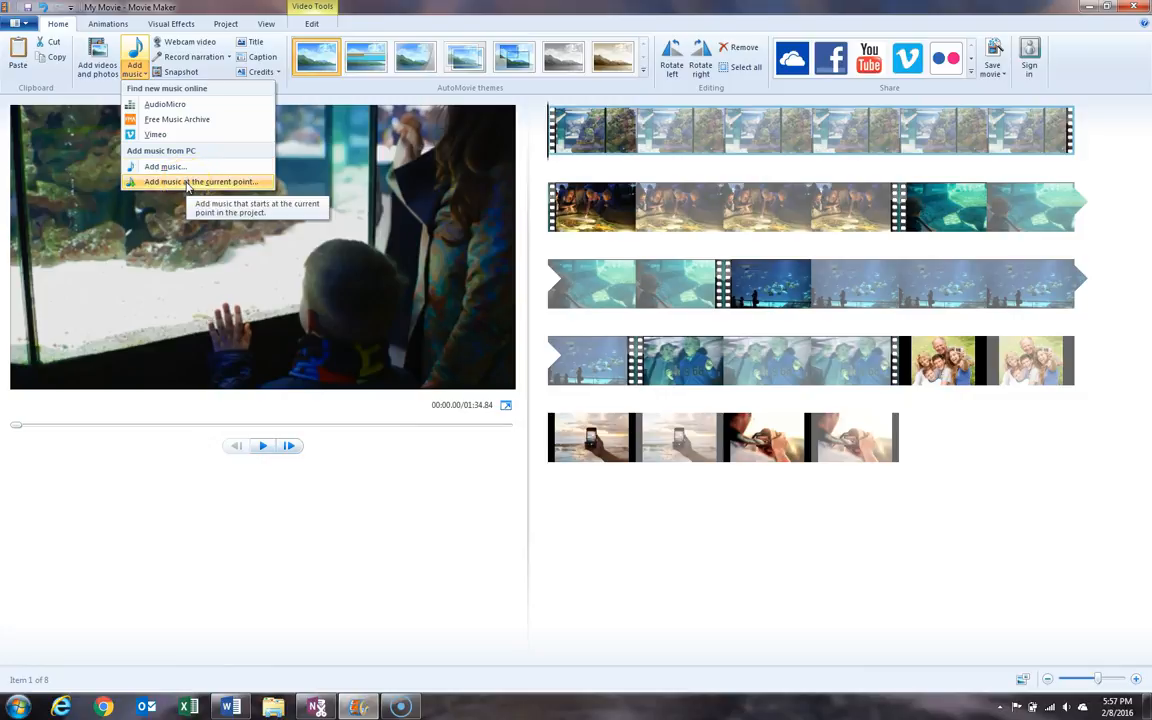
left_click(705, 218)
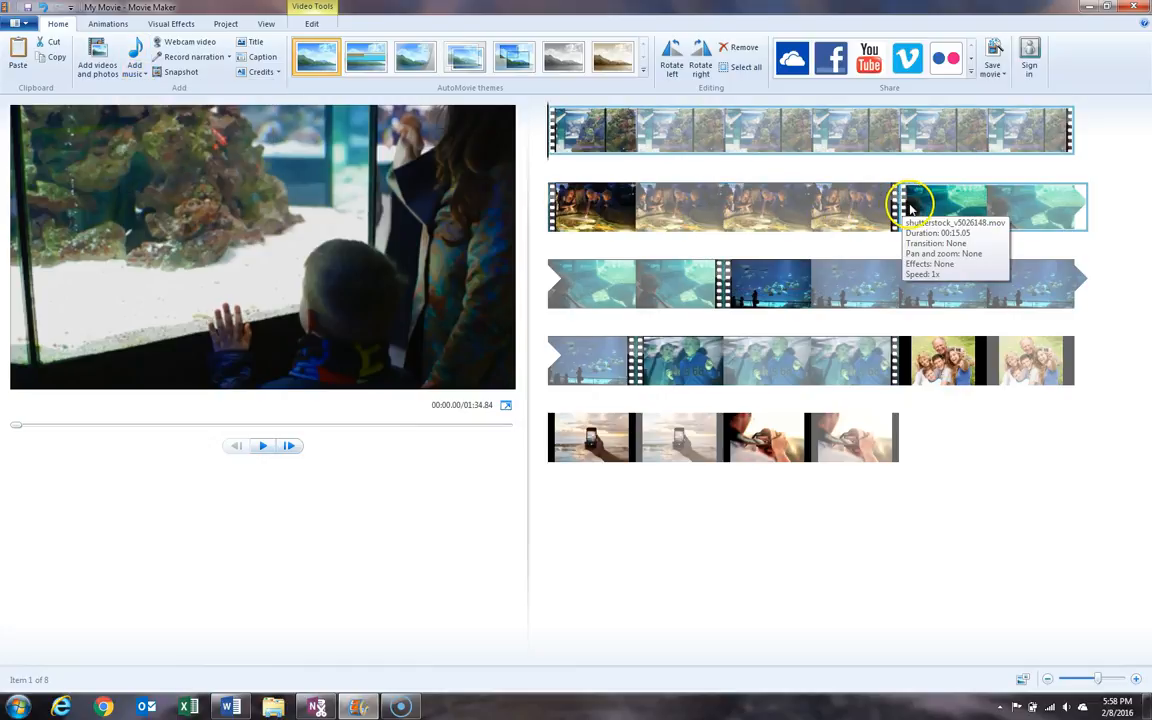
Add Charleston Remix.m4a from the Funky Hip Hop folder so that it starts with the third clip, at 00:33.73.
left_click(910, 208)
key("space")
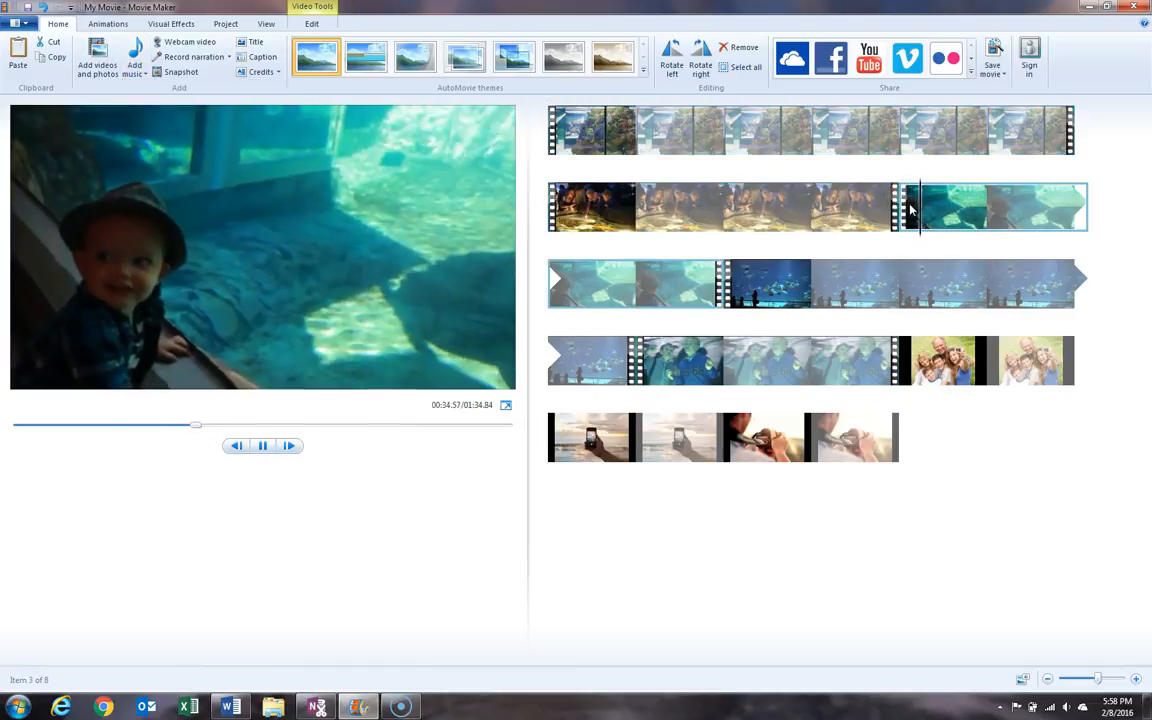
key("space")
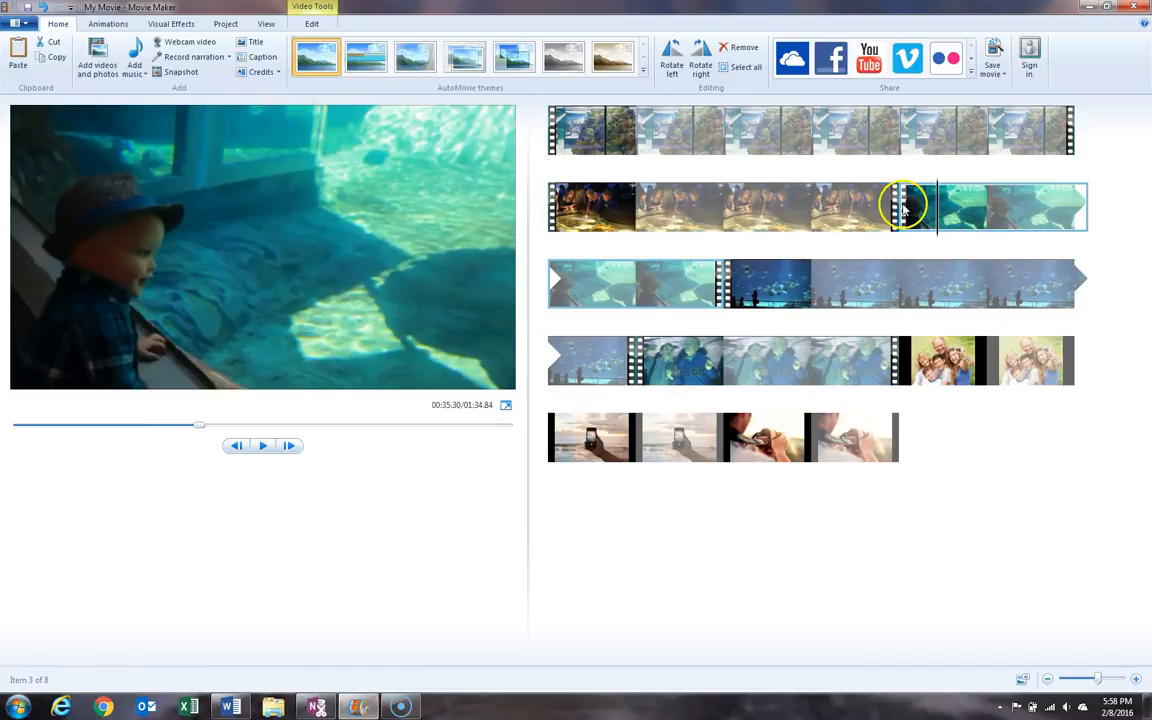
left_click(932, 208)
left_click_drag(938, 213, 902, 212)
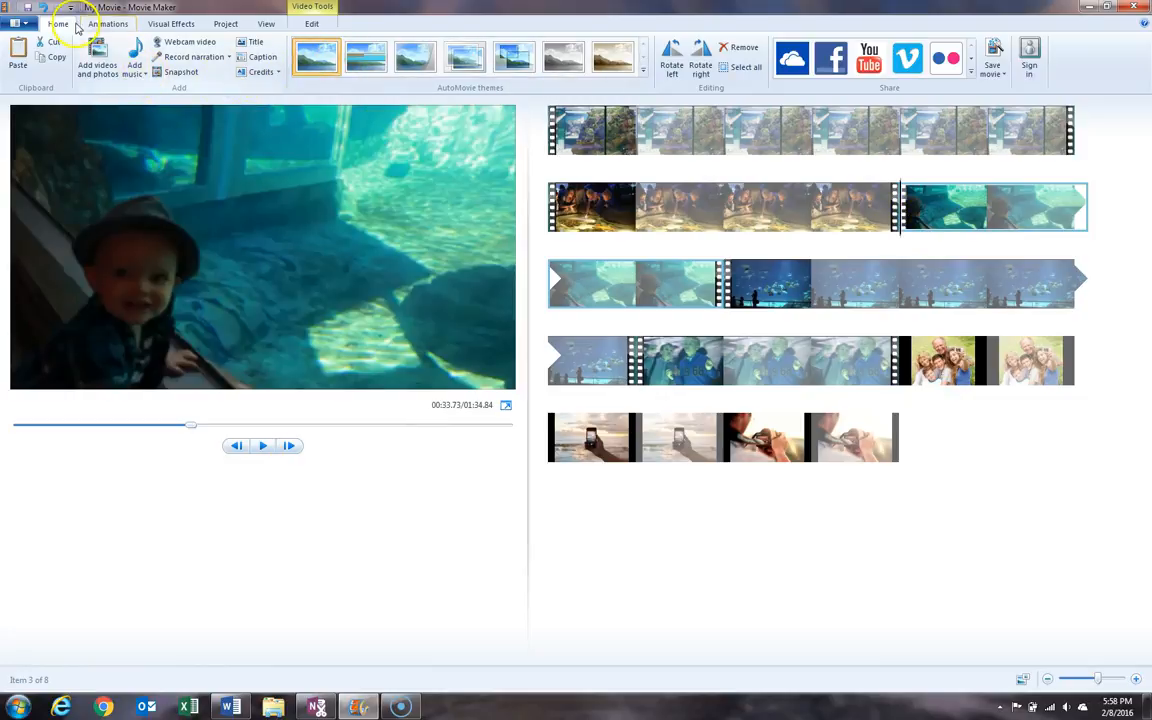
left_click(140, 74)
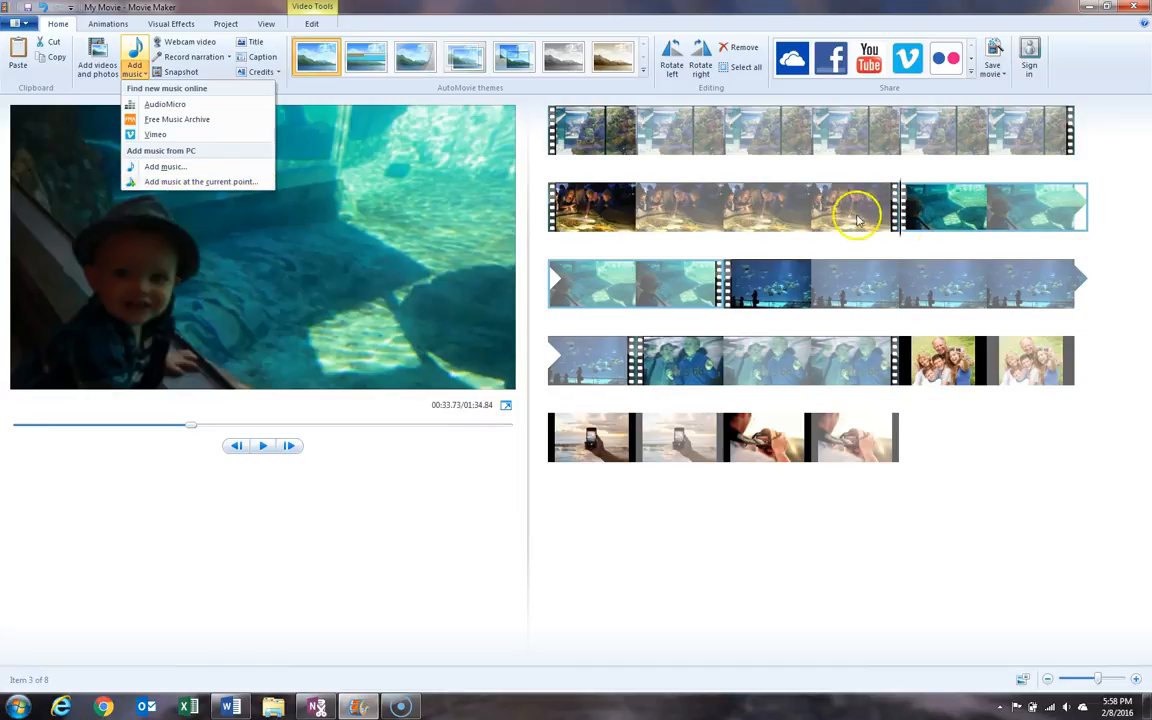
left_click(203, 183)
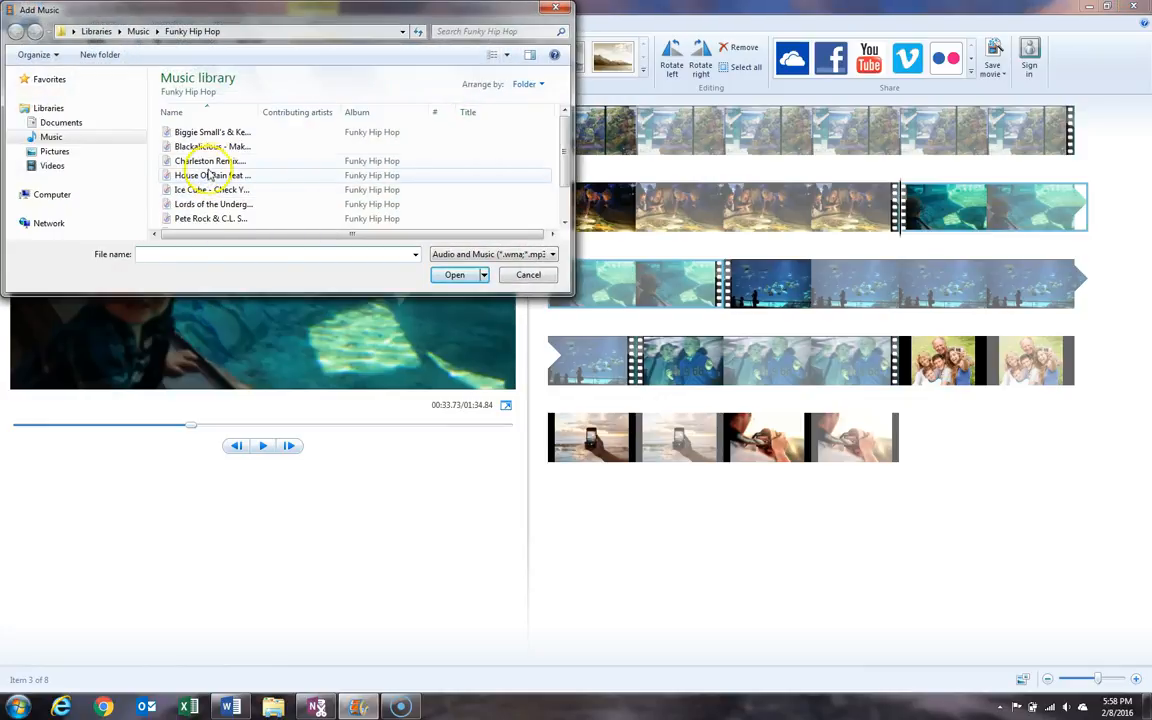
left_click(210, 161)
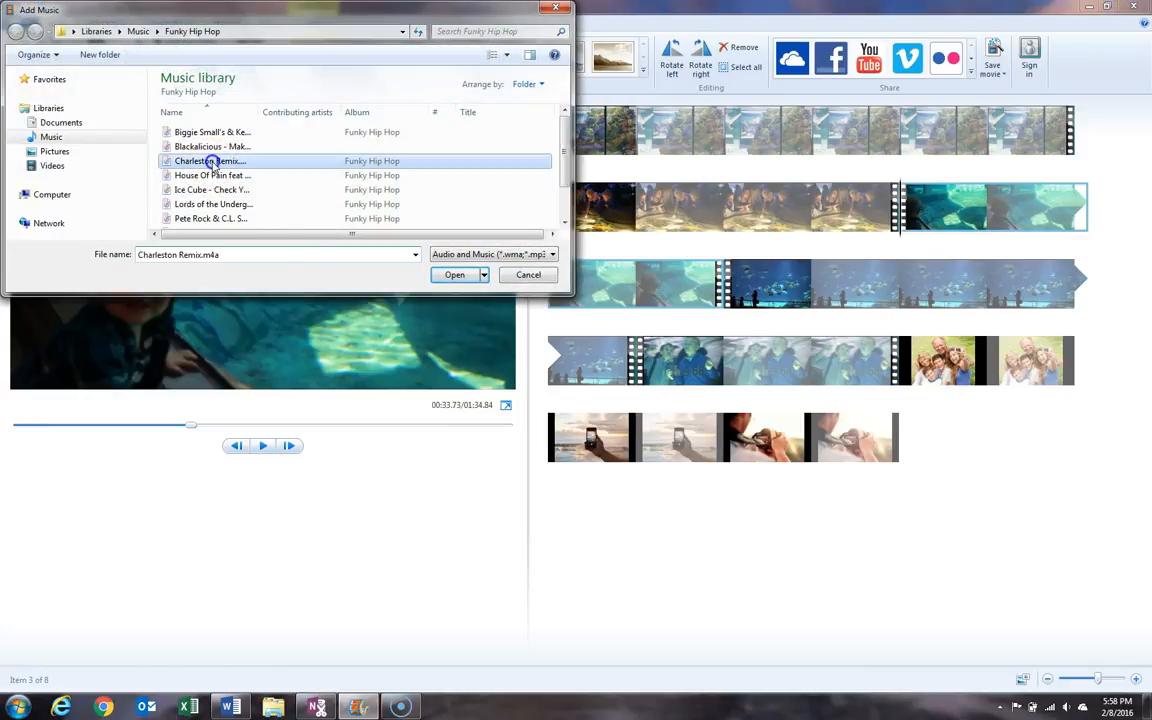
left_click(455, 275)
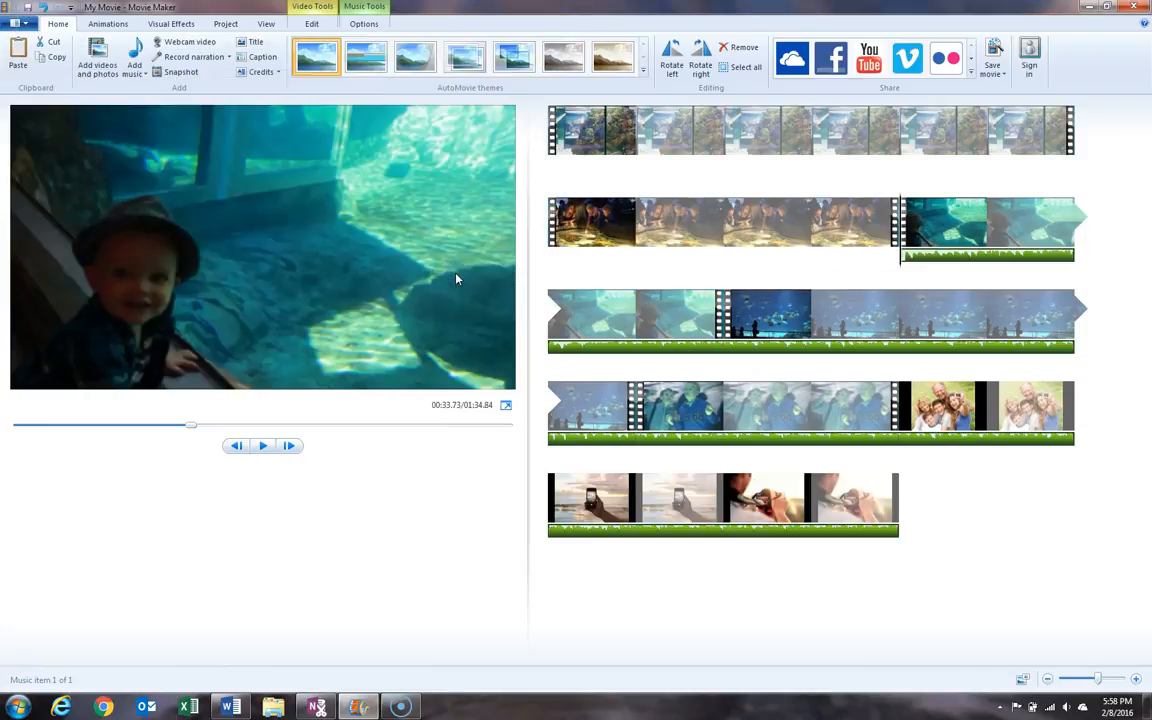
Preview the movie from near the end of the second clip into the third clip to check where the music starts.
left_click(638, 288)
left_click(836, 224)
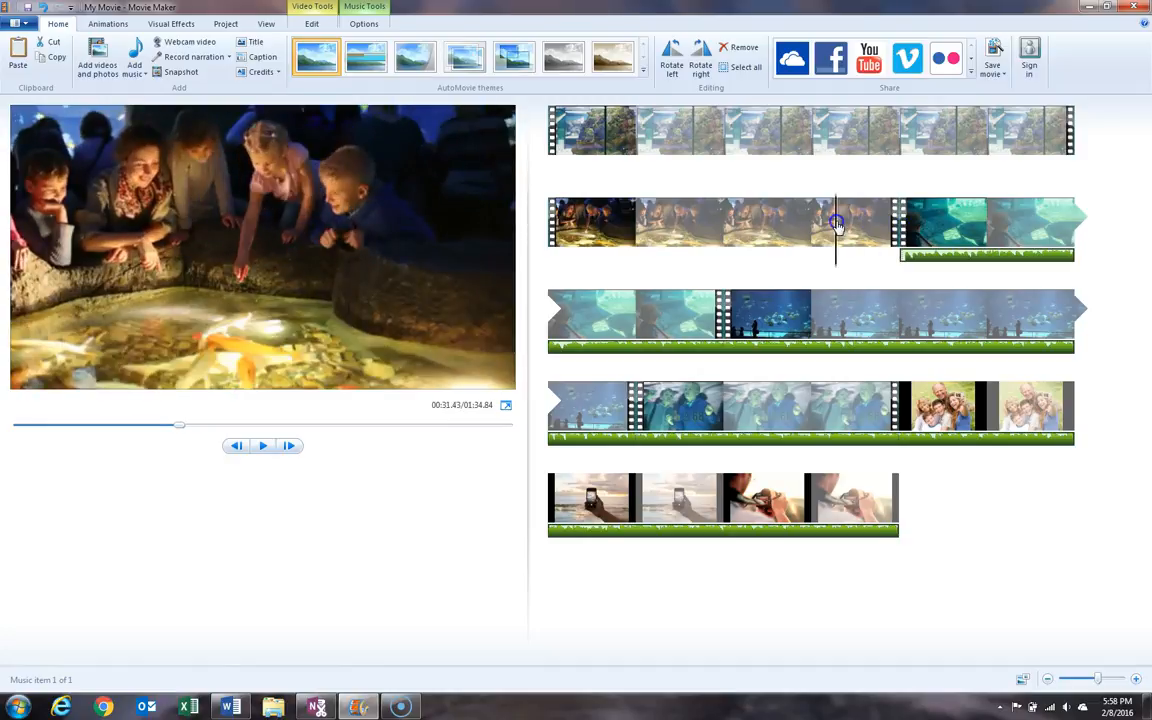
left_click(829, 222)
key("space")
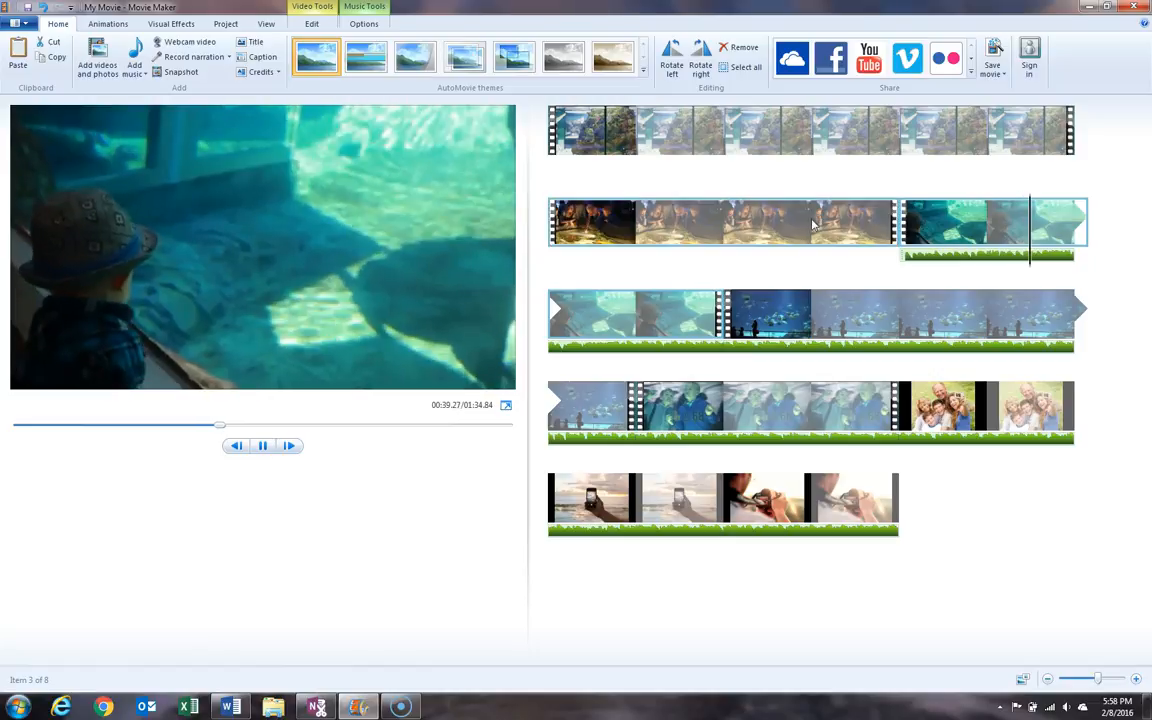
left_click(265, 447)
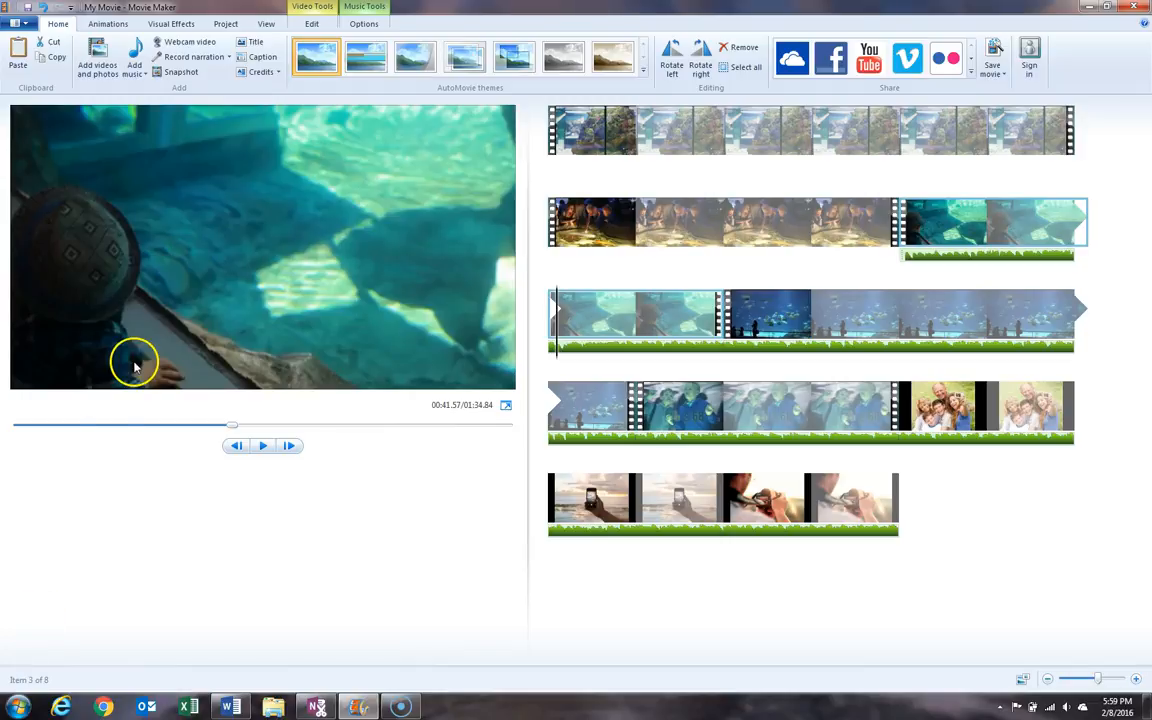
Add the song Charleston Remix.m4a from the removable drive SP UFD U2 (D:) to the project.
left_click(134, 50)
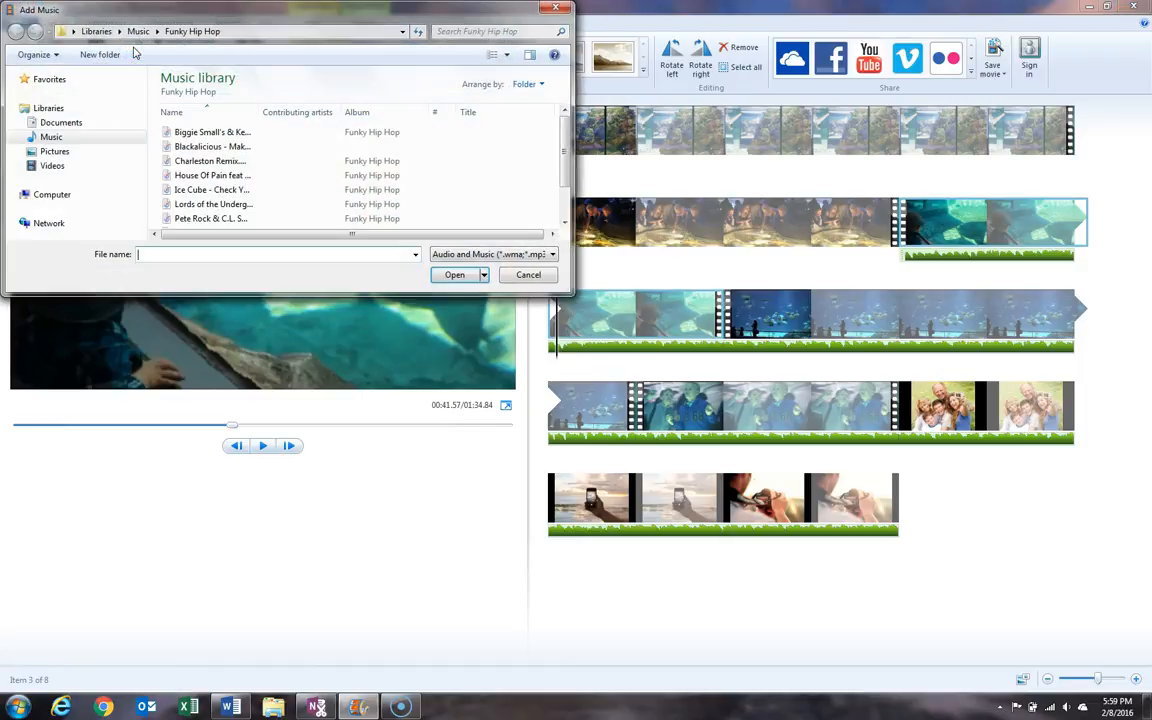
left_click(52, 195)
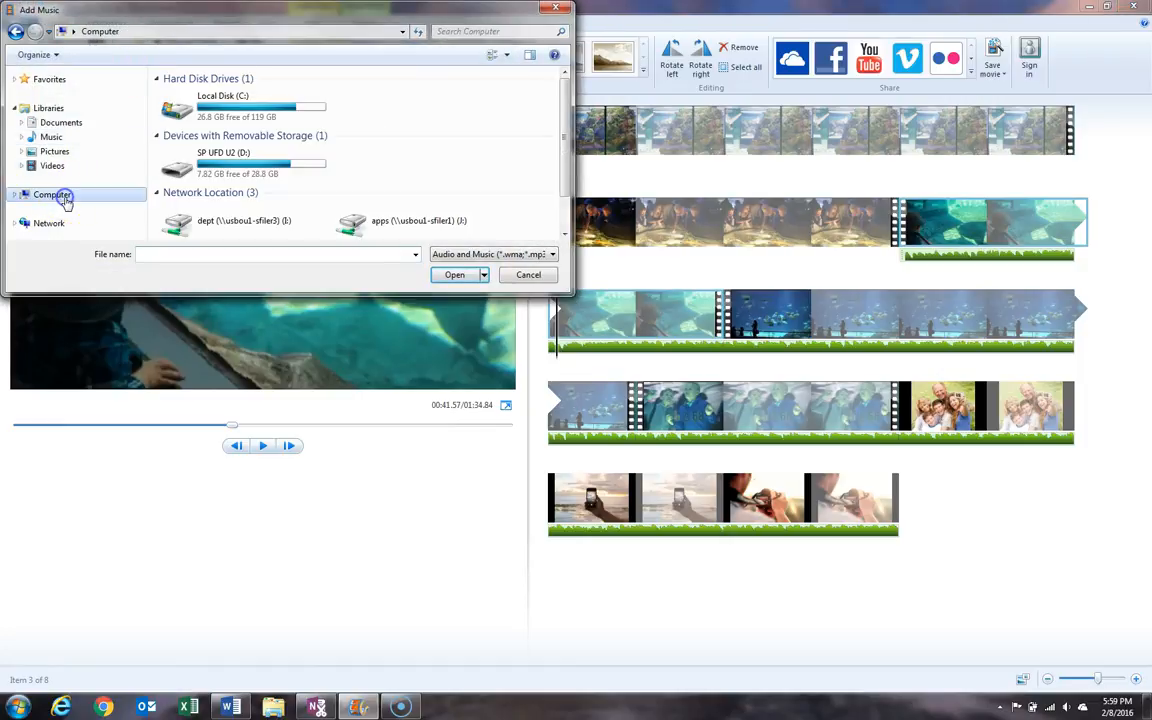
double_click(185, 165)
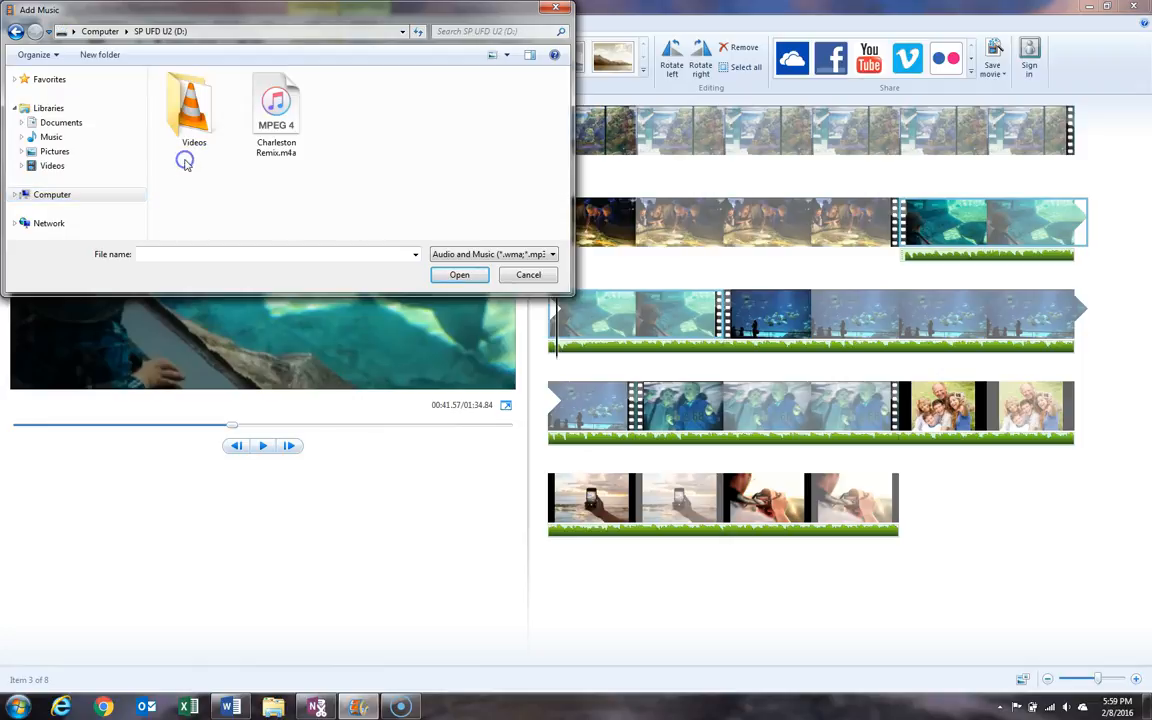
left_click(288, 113)
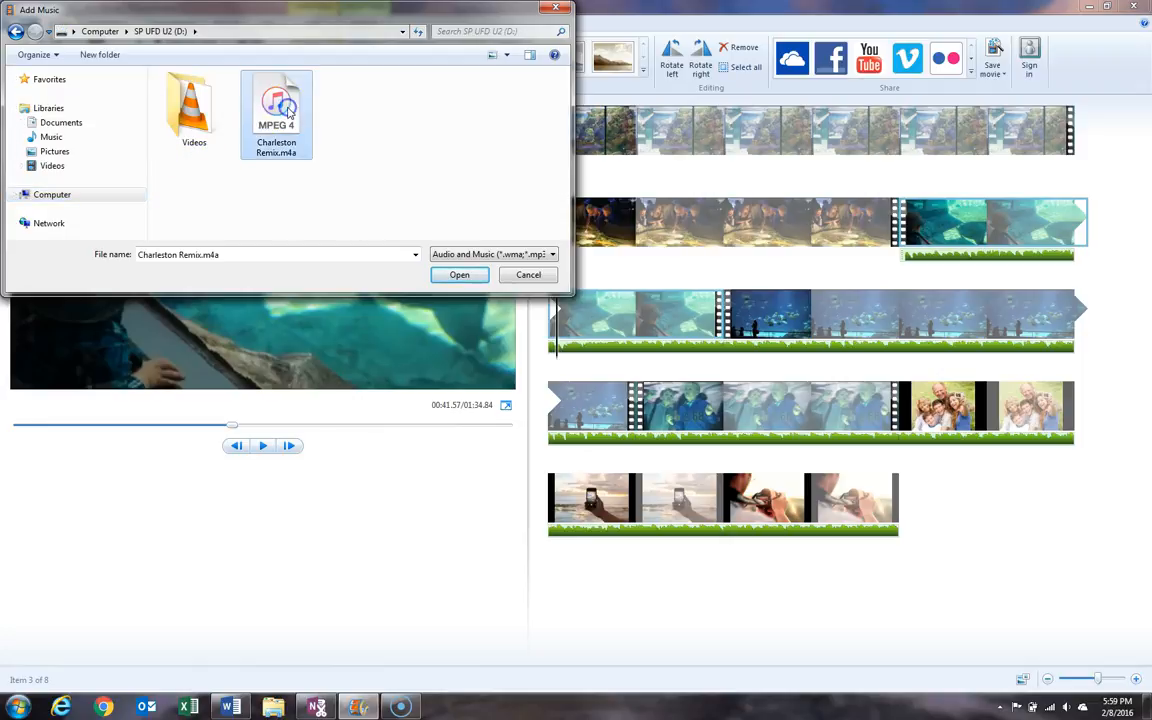
left_click(457, 275)
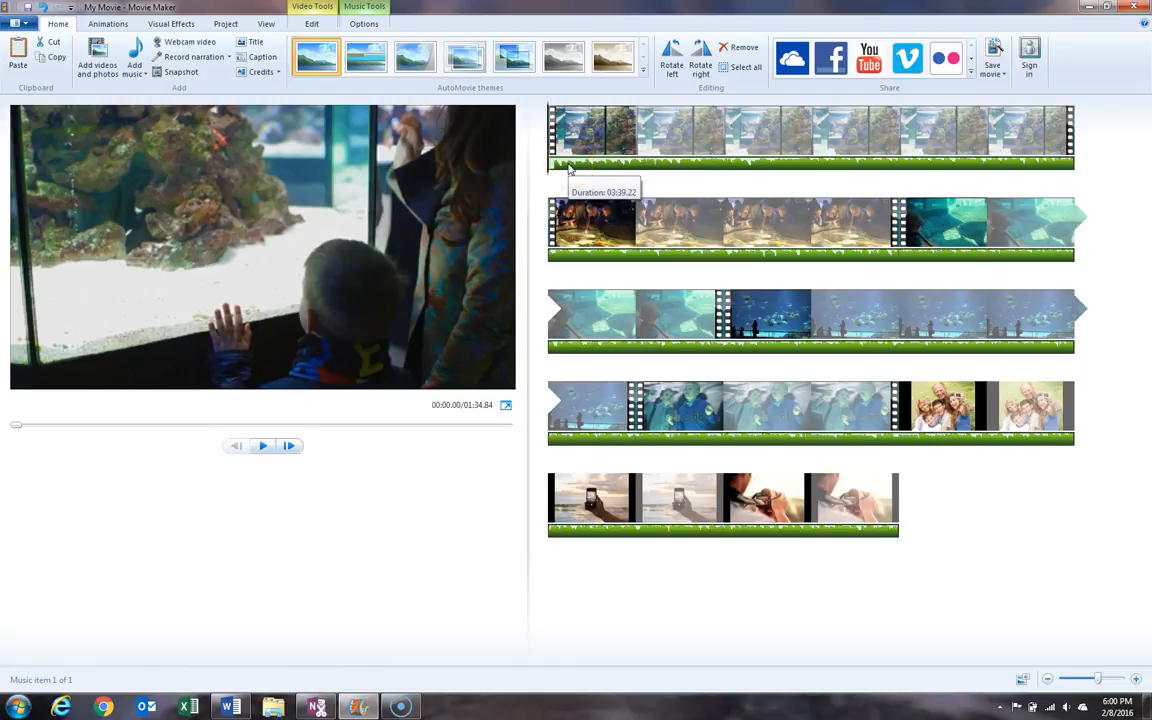
Copy Charleston Remix.m4a from the removable drive SP UFD U2 (D:) into the Music library using Windows Explorer, and close the Explorer window.
left_click(546, 228)
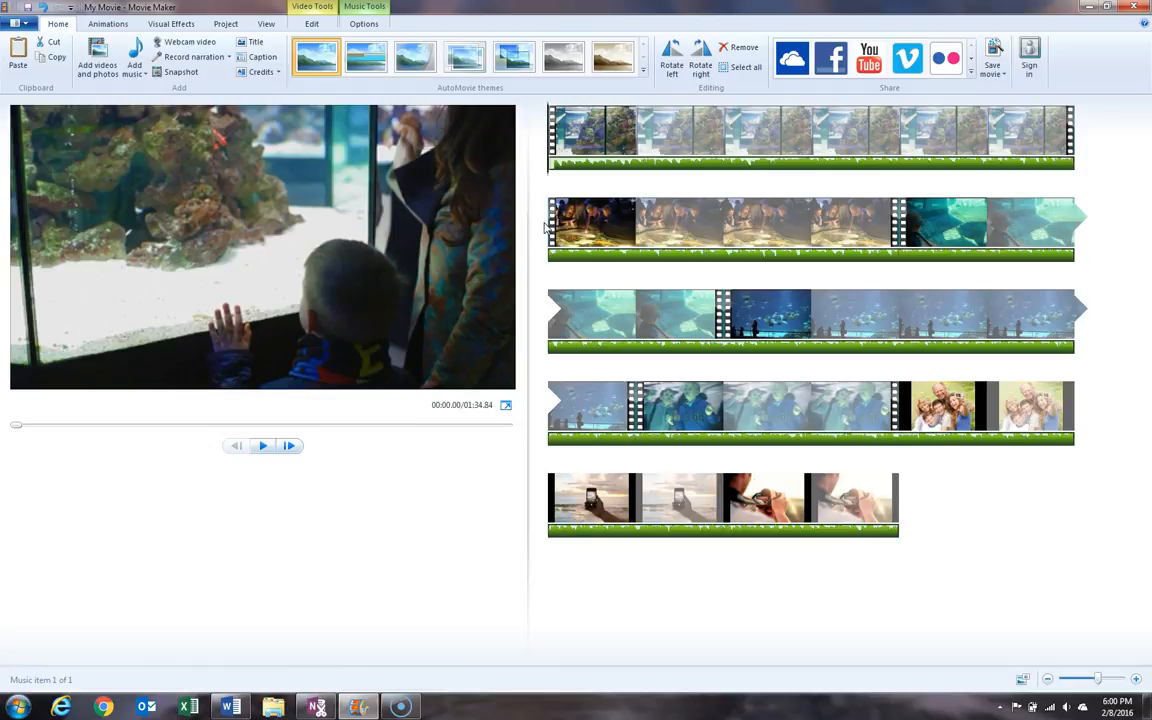
left_click(276, 706)
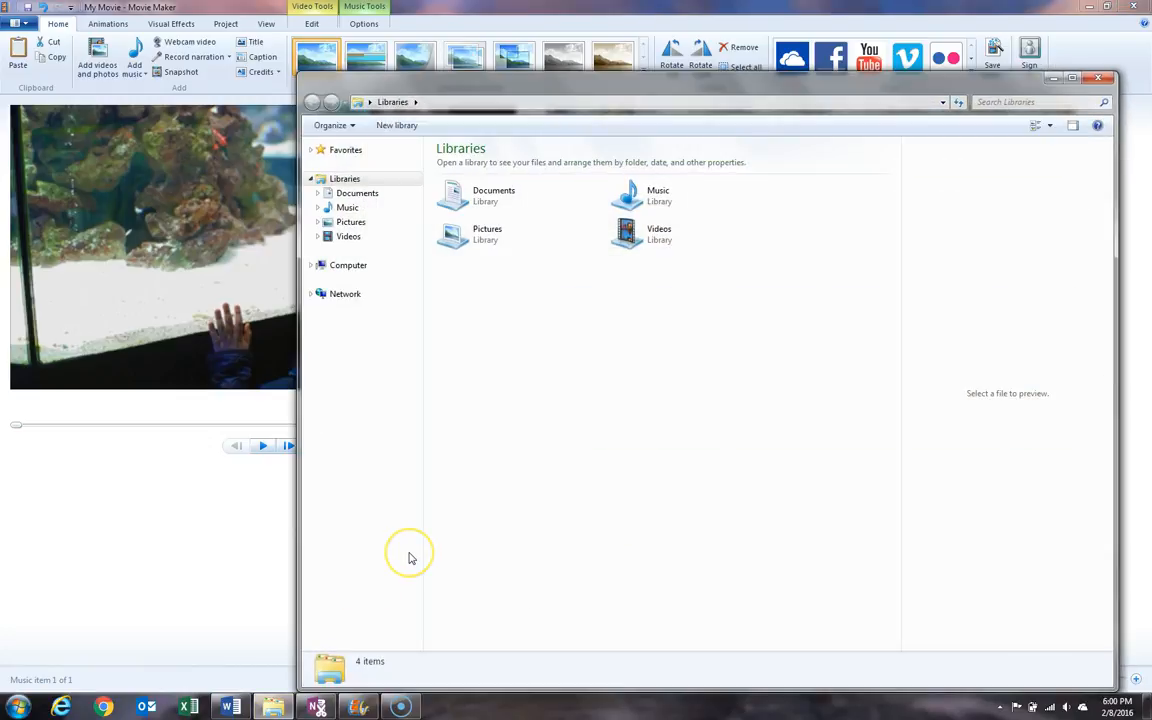
left_click(372, 267)
double_click(458, 238)
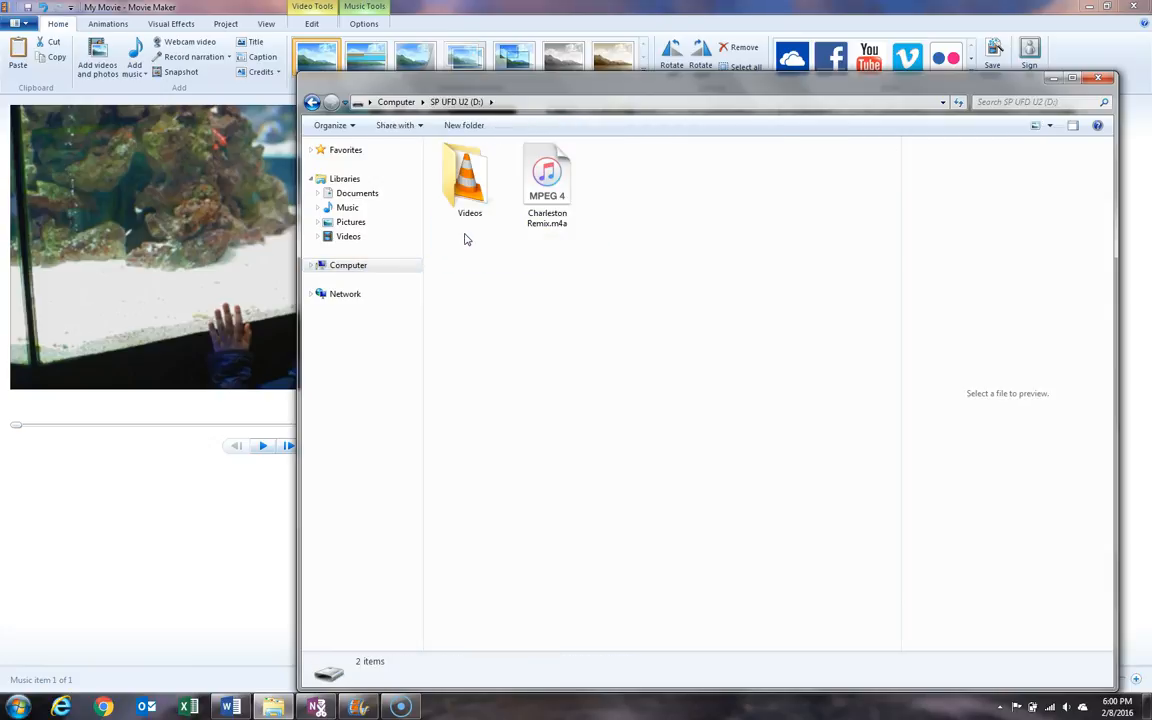
right_click(548, 193)
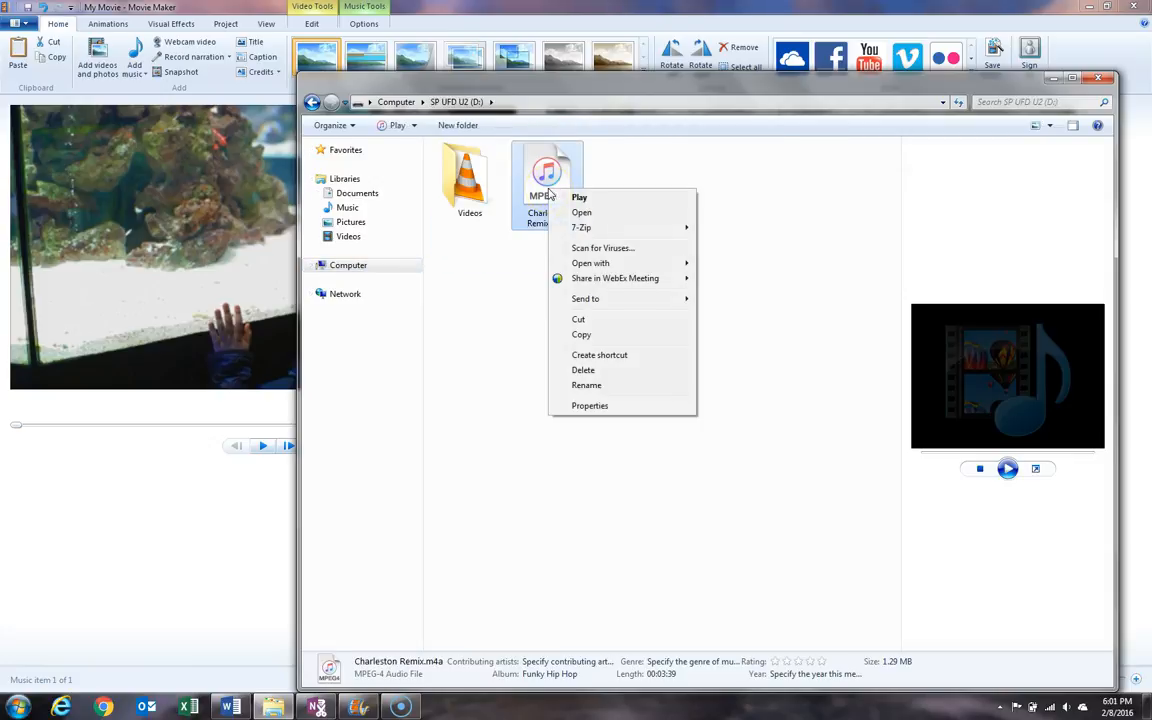
left_click(591, 337)
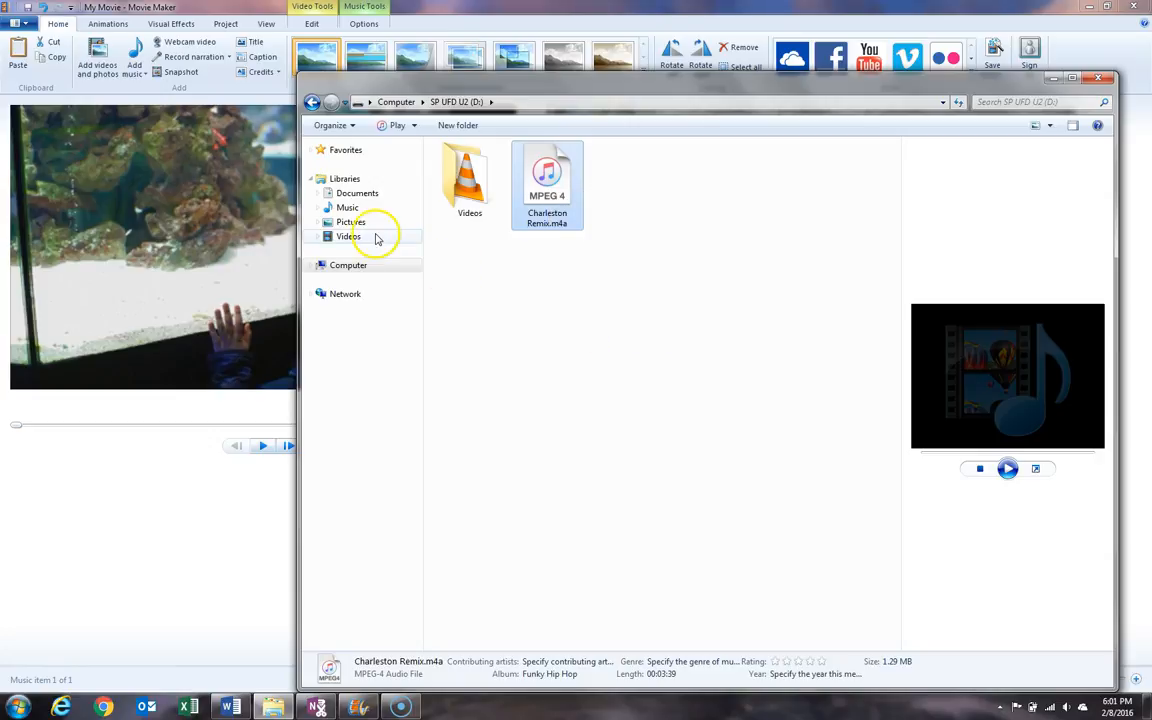
left_click(349, 208)
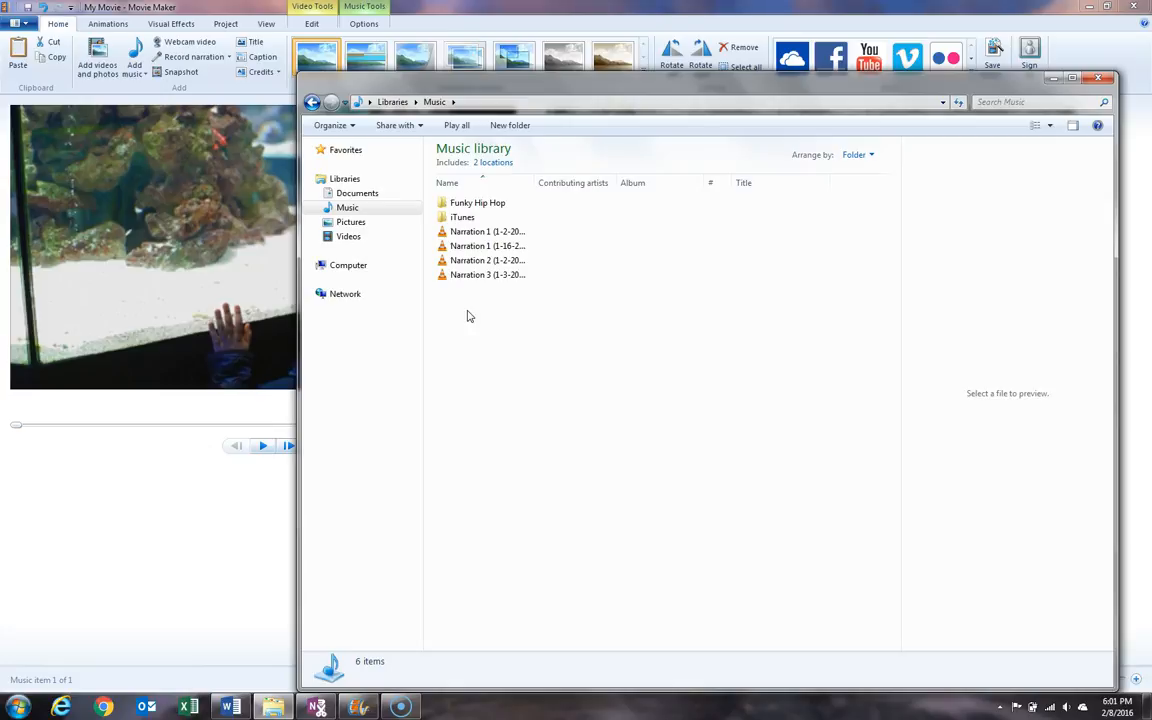
right_click(468, 316)
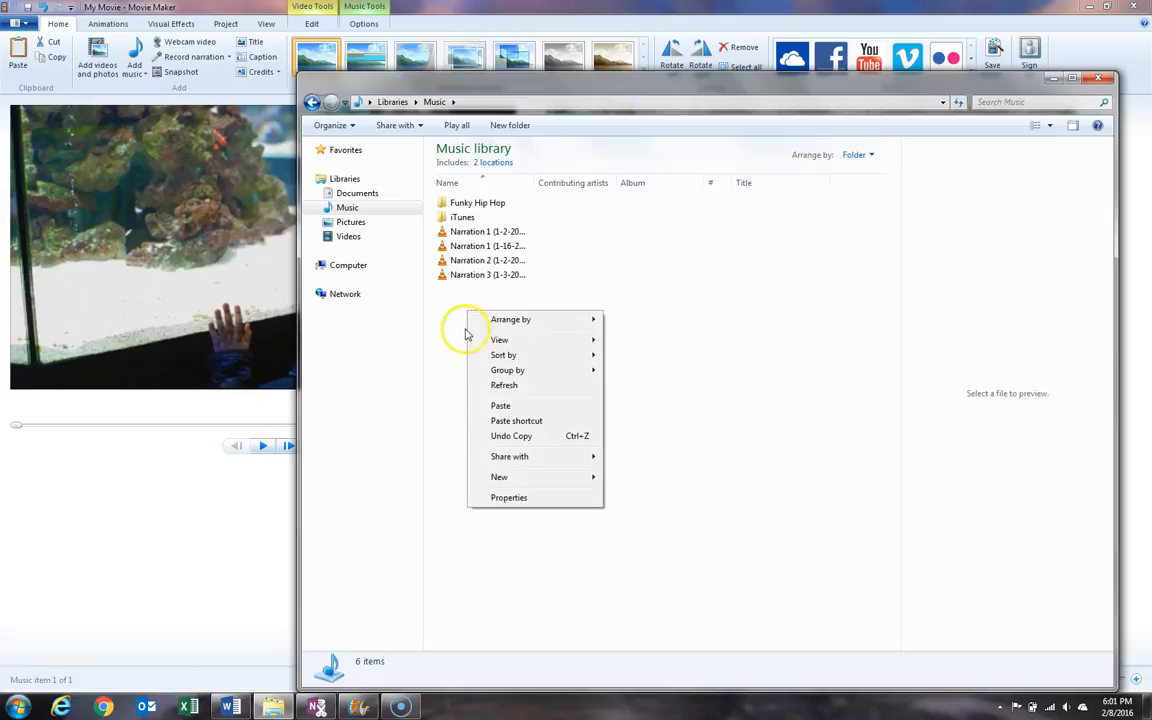
left_click(498, 405)
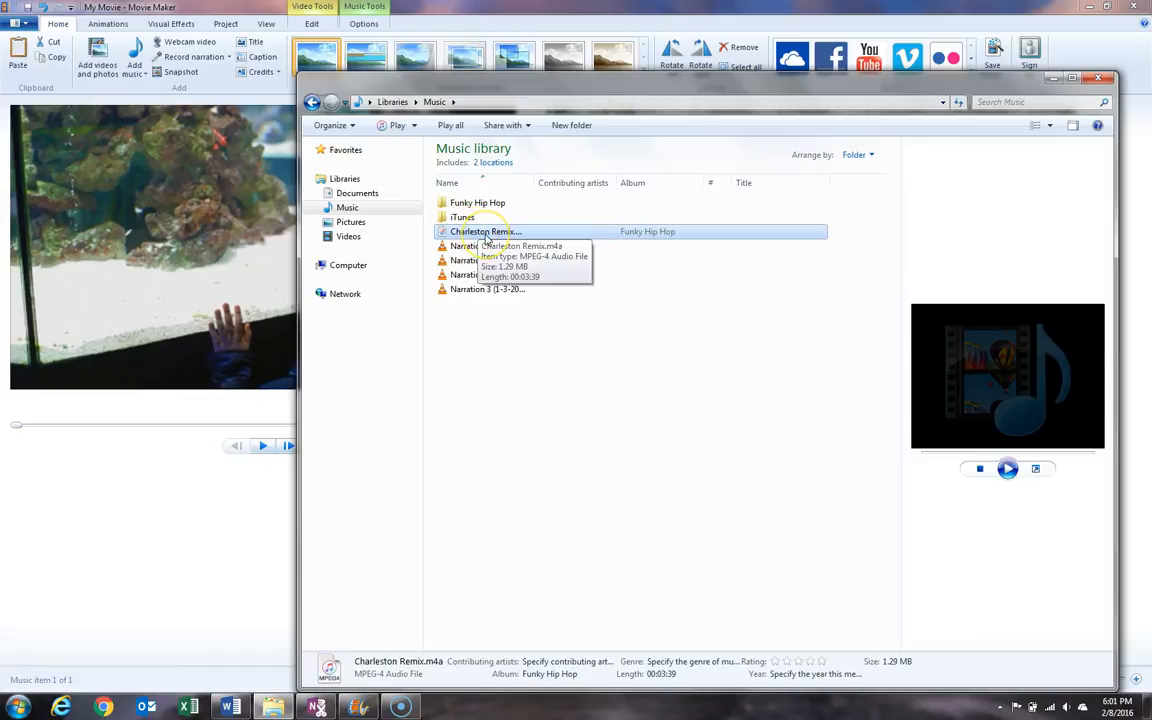
left_click(1098, 77)
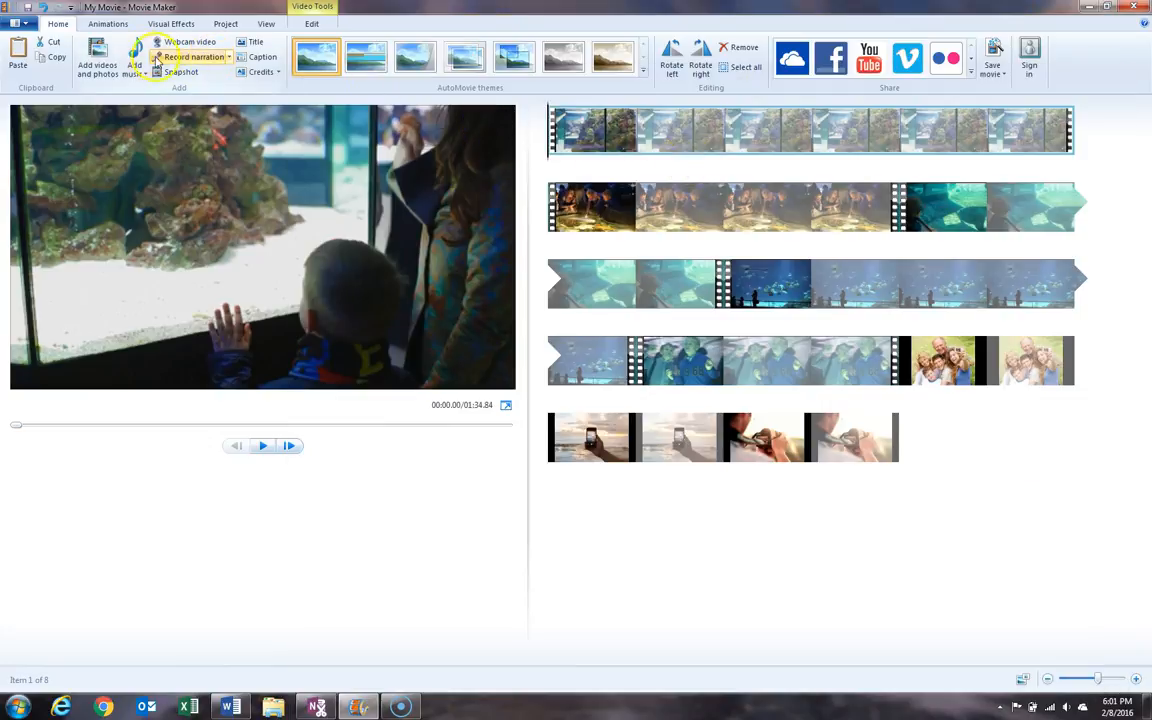
Add the copied song Charleston Remix.m4a from the Music library to the project.
left_click(135, 50)
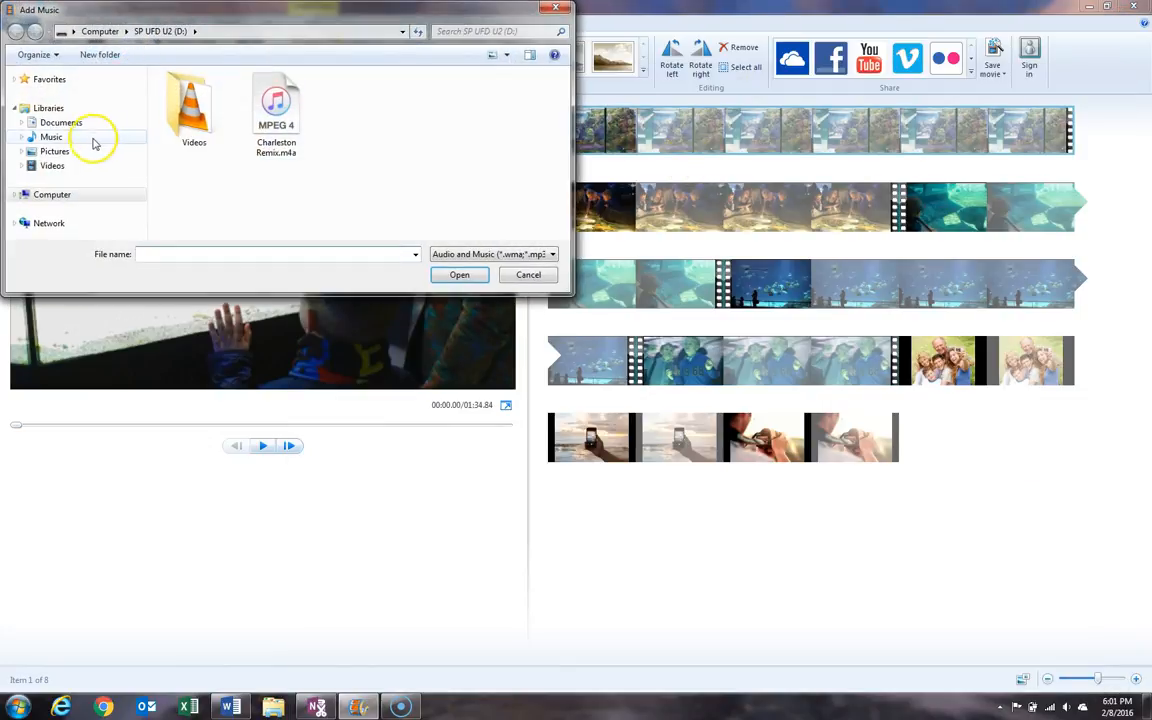
left_click(85, 137)
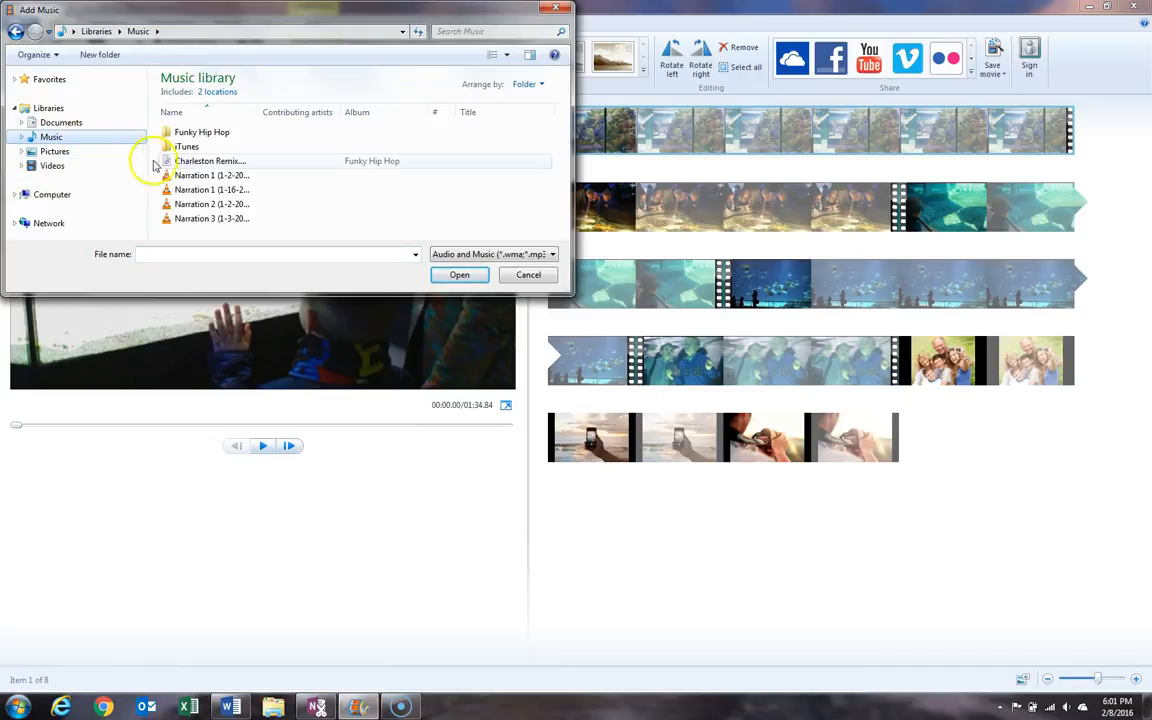
left_click(205, 162)
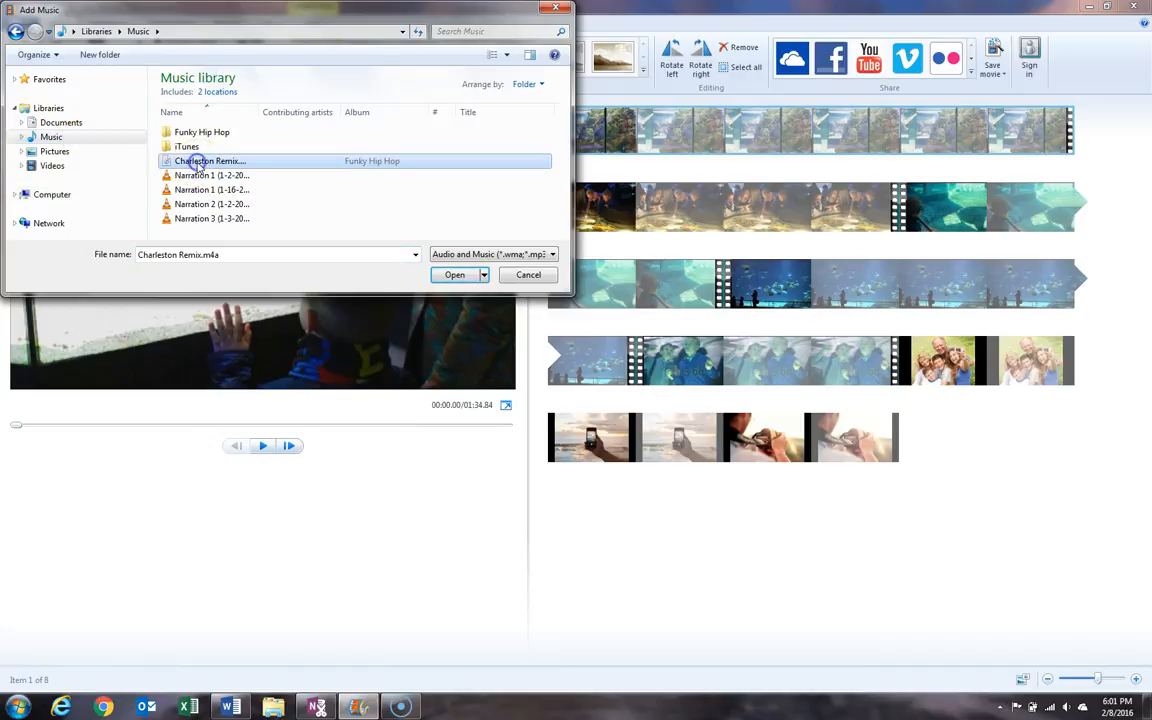
left_click(455, 275)
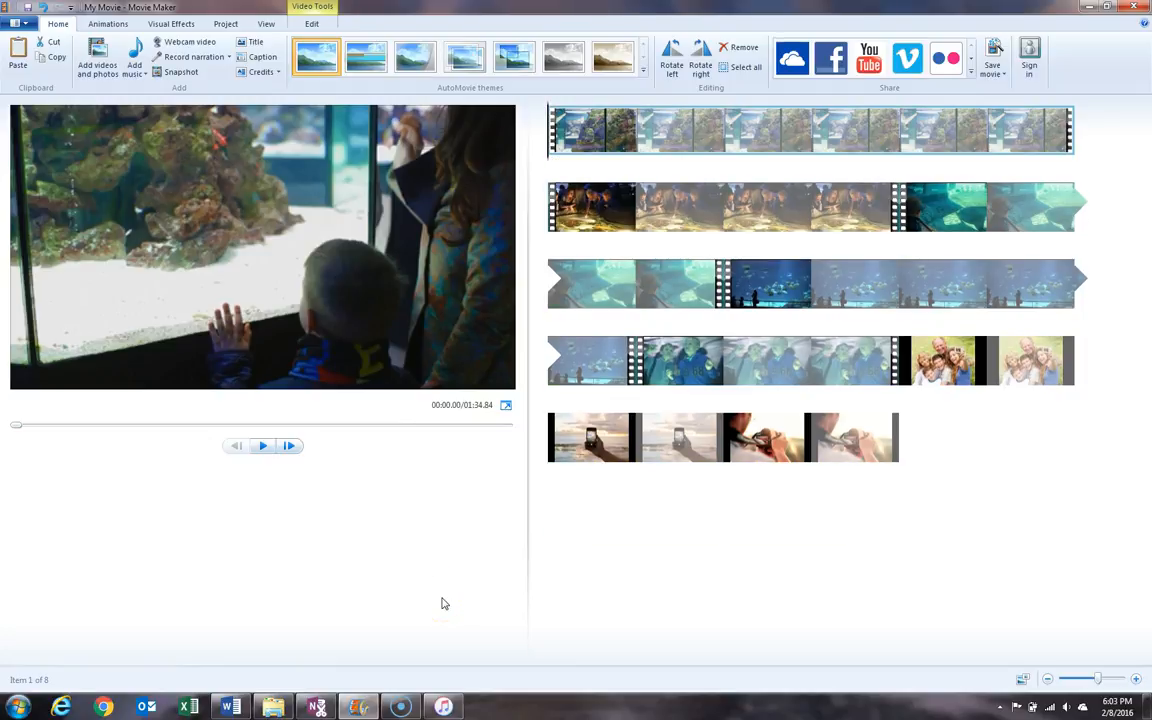
Switch to iTunes and show the song Charleston Remix in Windows Explorer to find its folder.
left_click(444, 707)
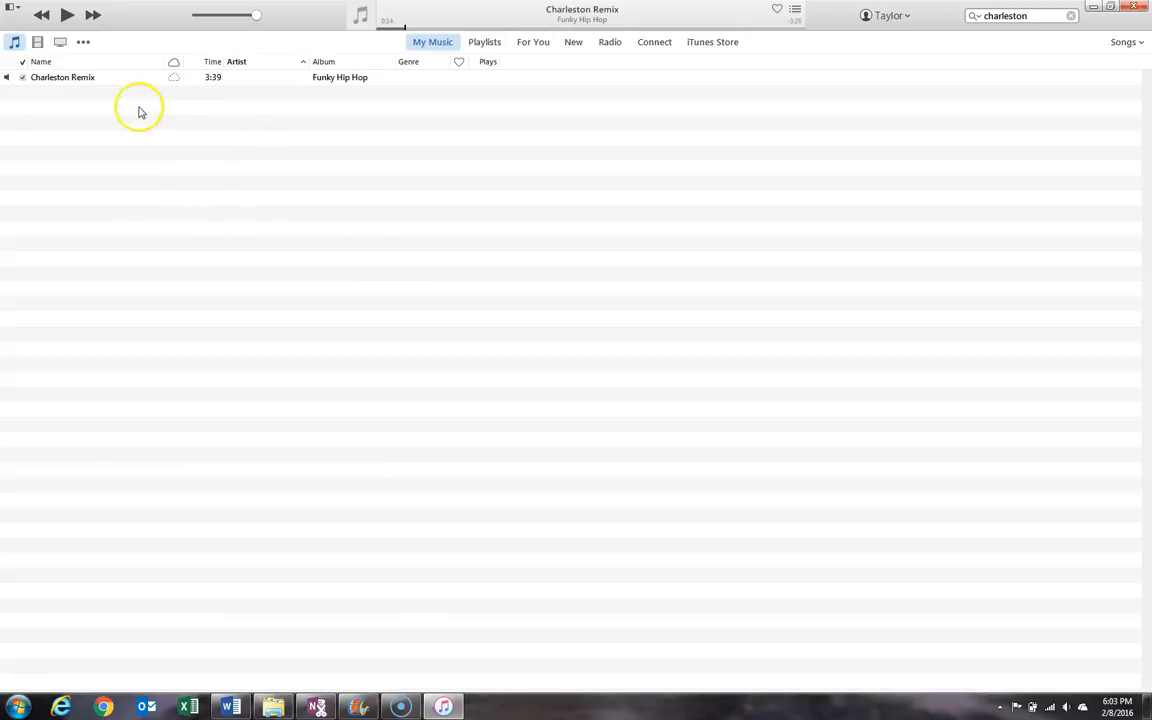
right_click(87, 79)
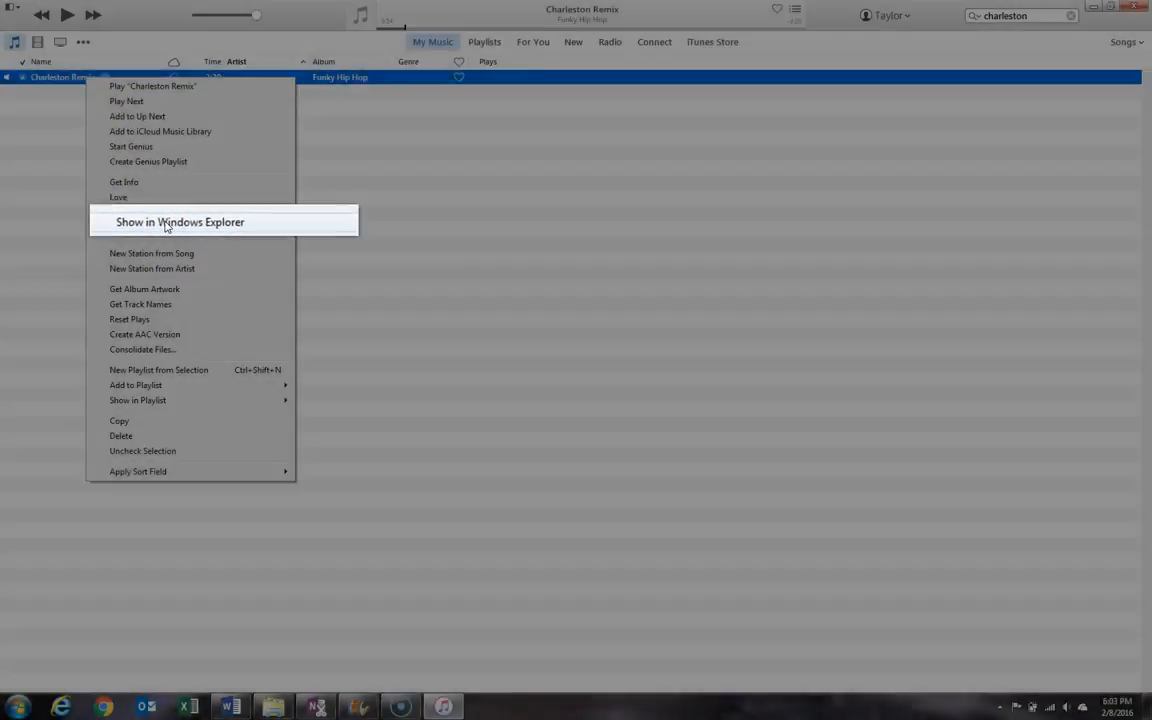
left_click(183, 226)
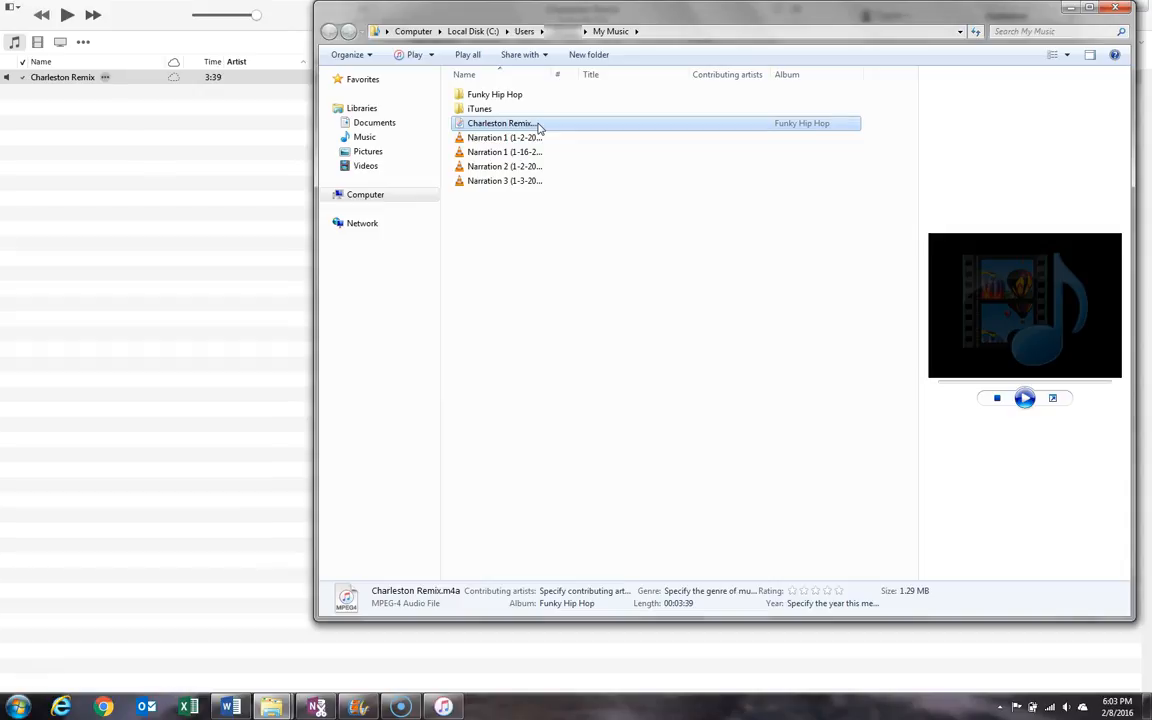
left_click(611, 31)
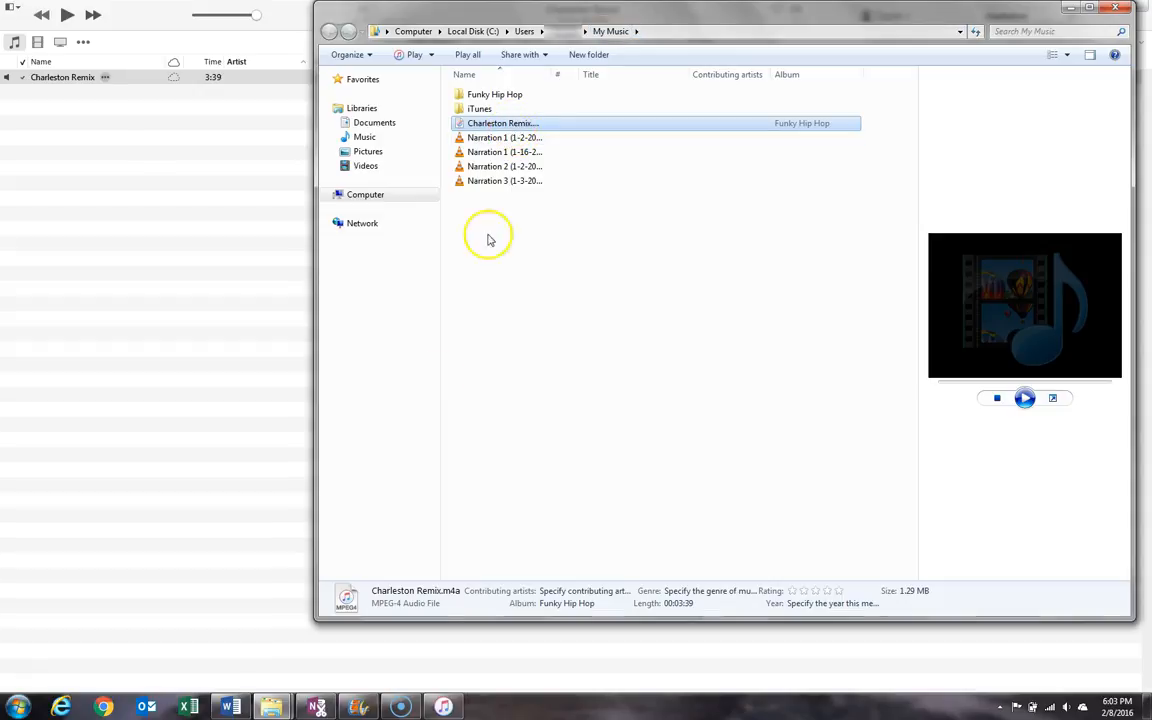
Switch back to Movie Maker and add Charleston Remix.m4a from the Music library as the project's music.
left_click(366, 708)
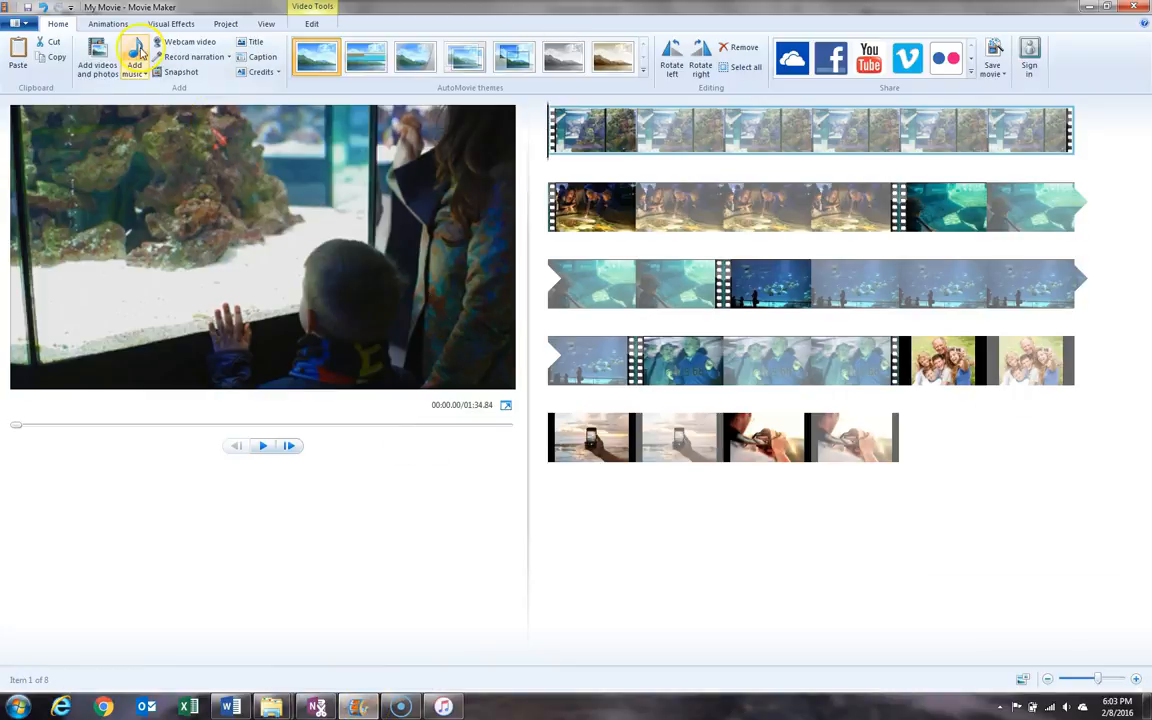
left_click(135, 49)
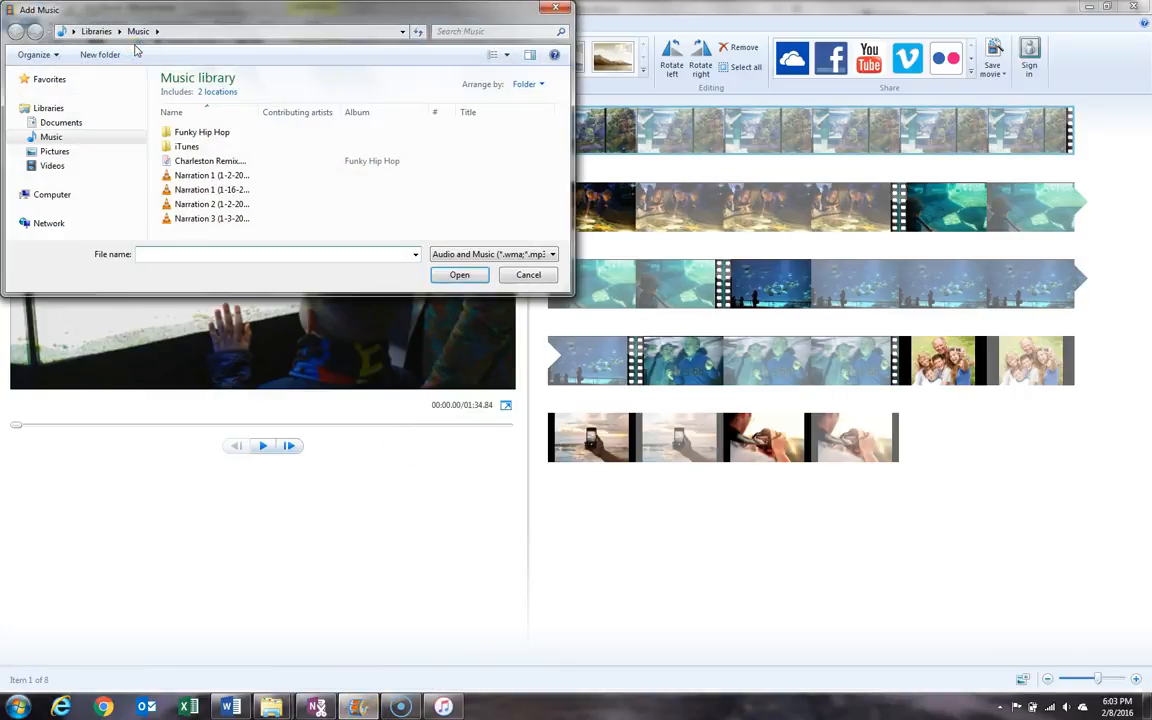
left_click(77, 139)
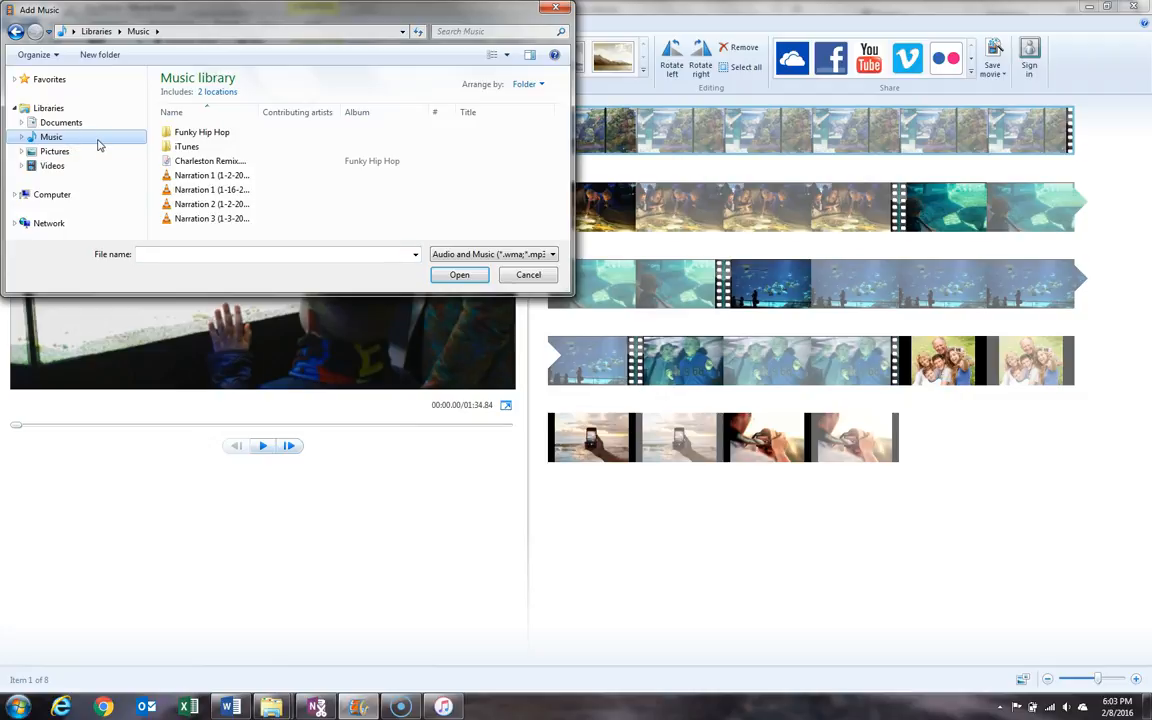
left_click(189, 161)
left_click(457, 275)
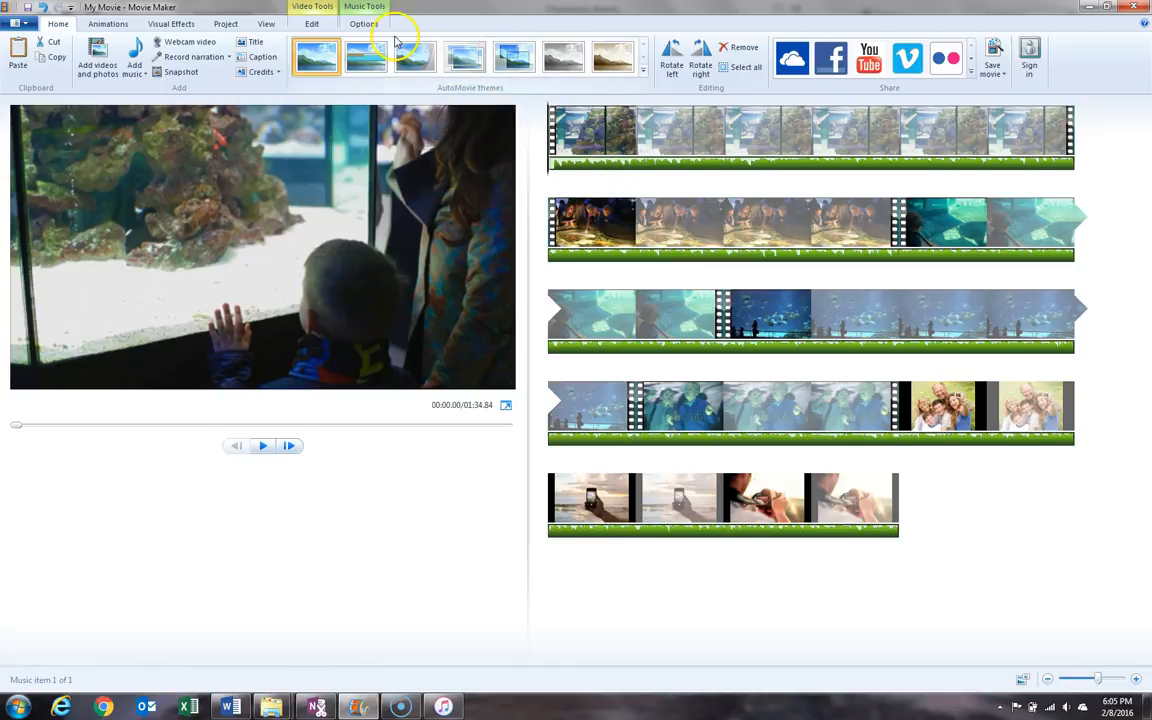
Fit the project's photos to the music so that the movie and the song end at the same time.
left_click(225, 24)
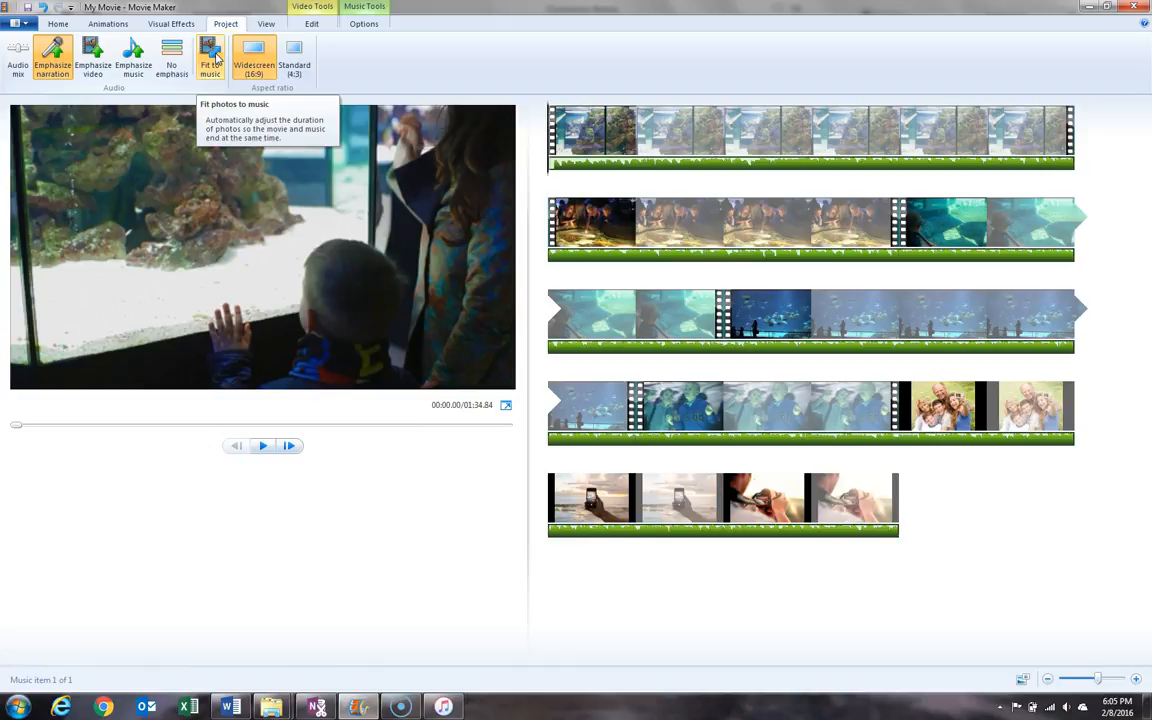
left_click(752, 495)
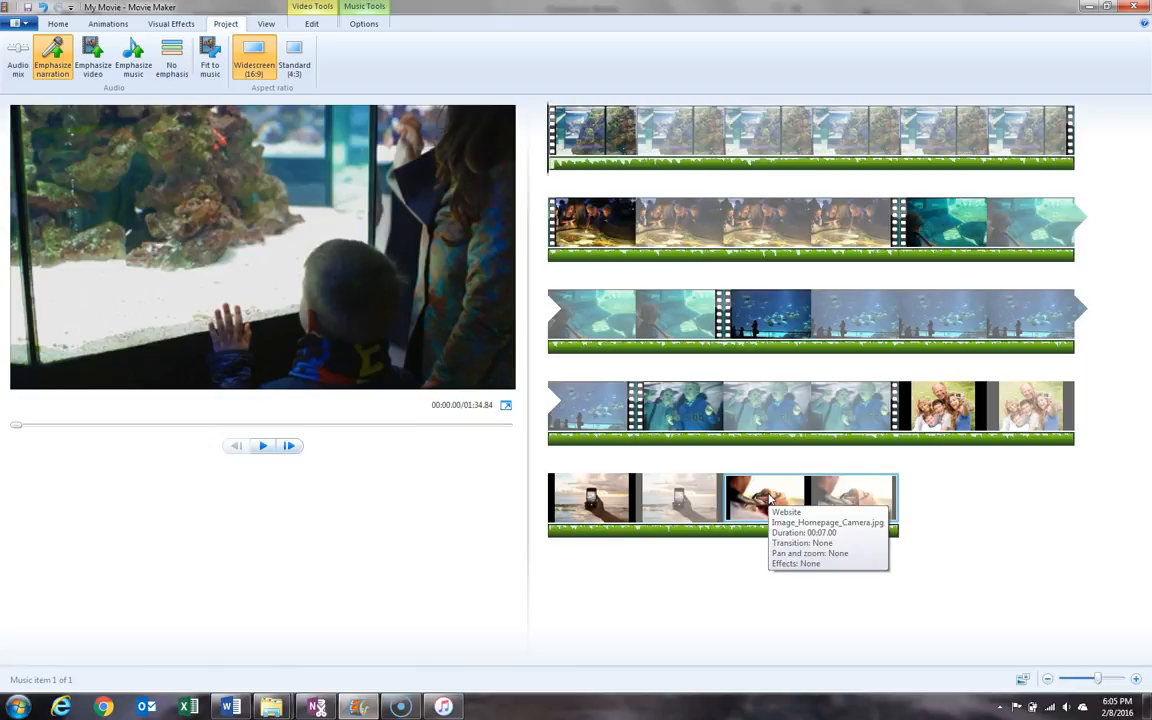
left_click(540, 342)
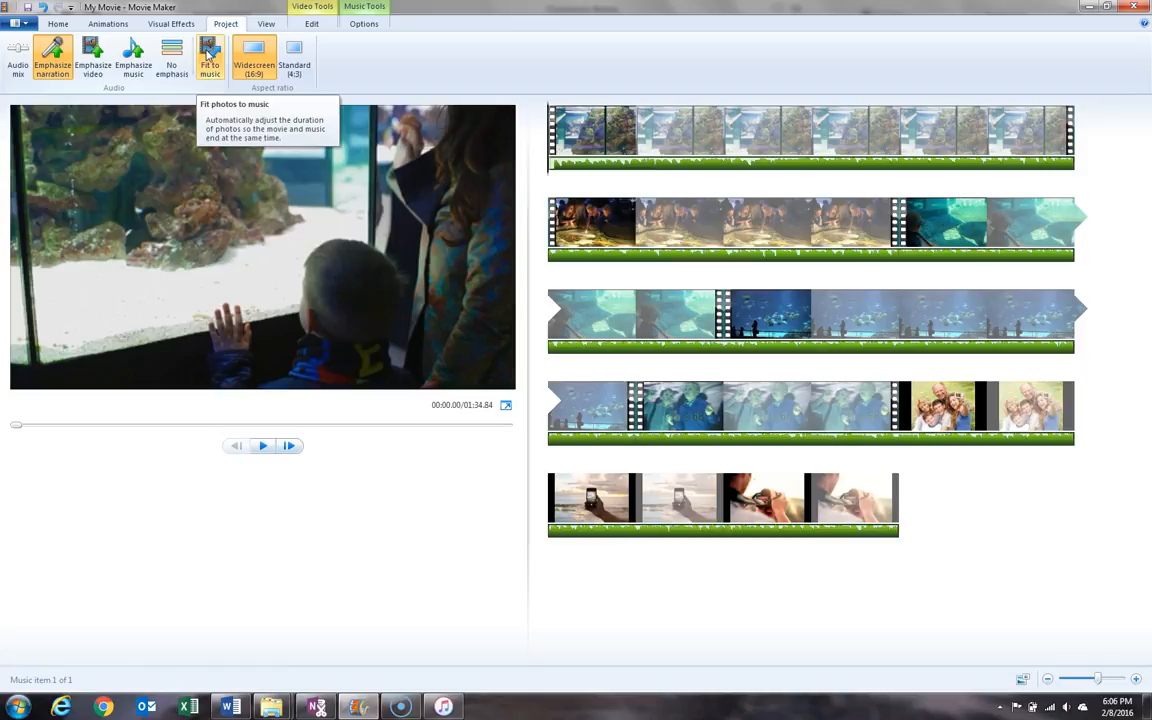
left_click(208, 57)
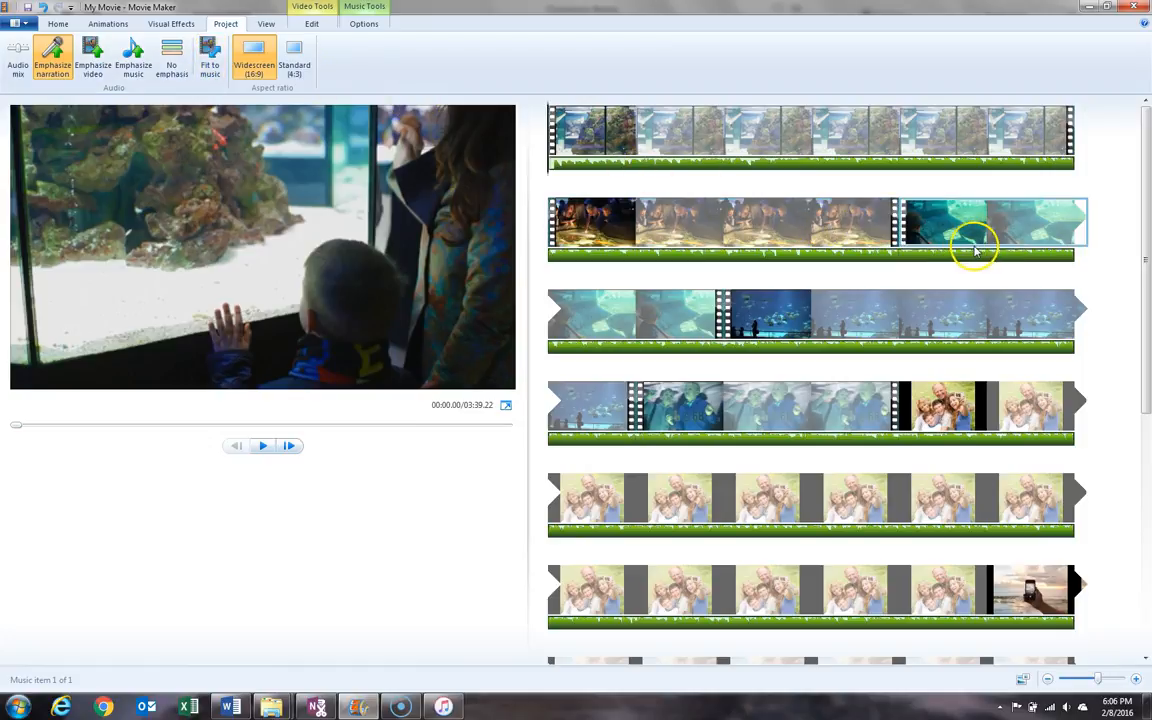
Preview the end of the movie from 03:24.37 in the last photo, and undo fitting the photos to the music.
left_click_drag(1146, 262, 1147, 467)
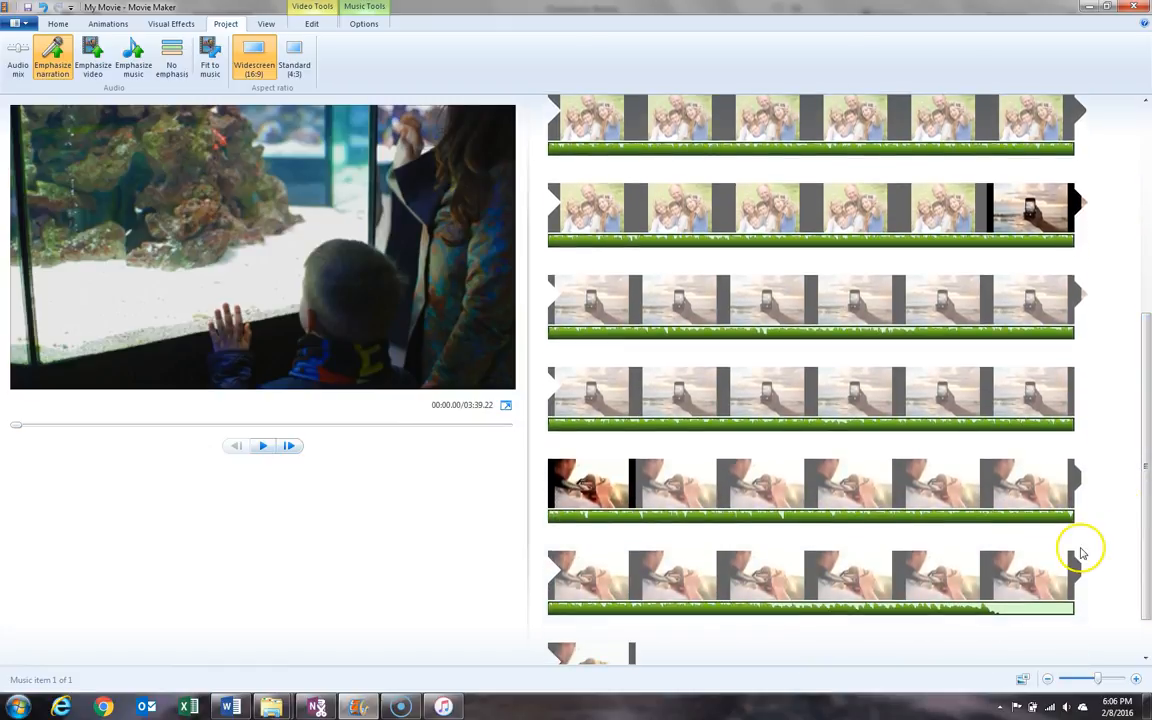
left_click(915, 595)
left_click(856, 560)
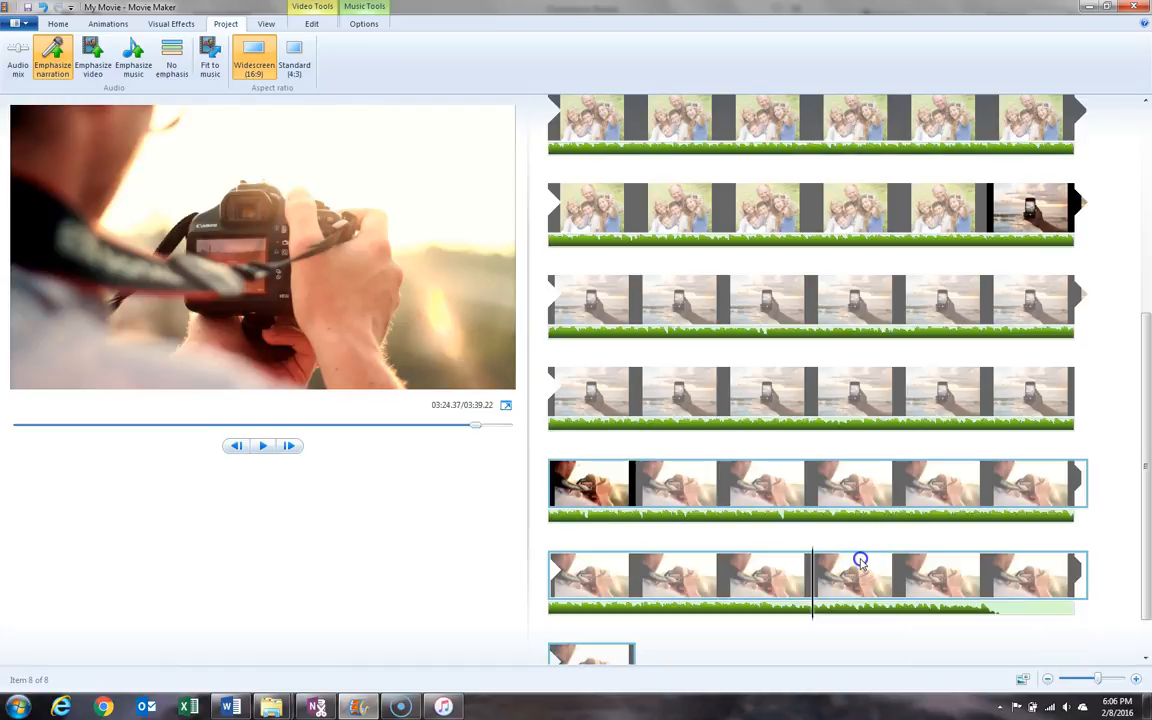
key("space")
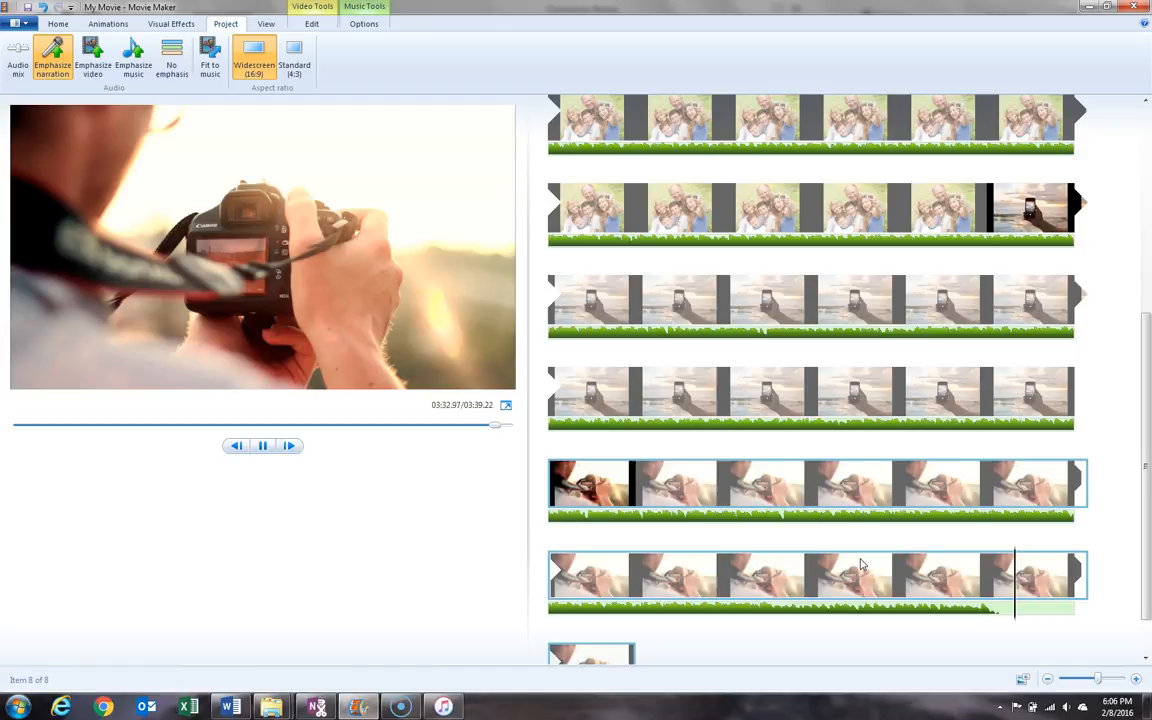
key("space")
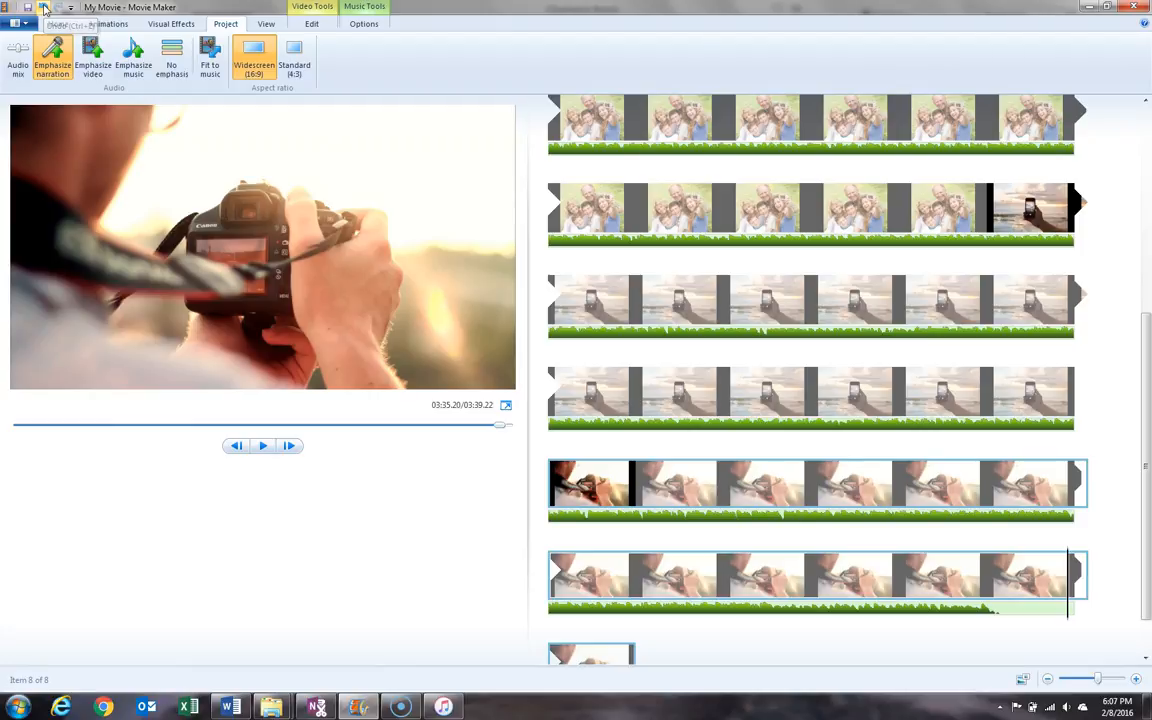
left_click(44, 9)
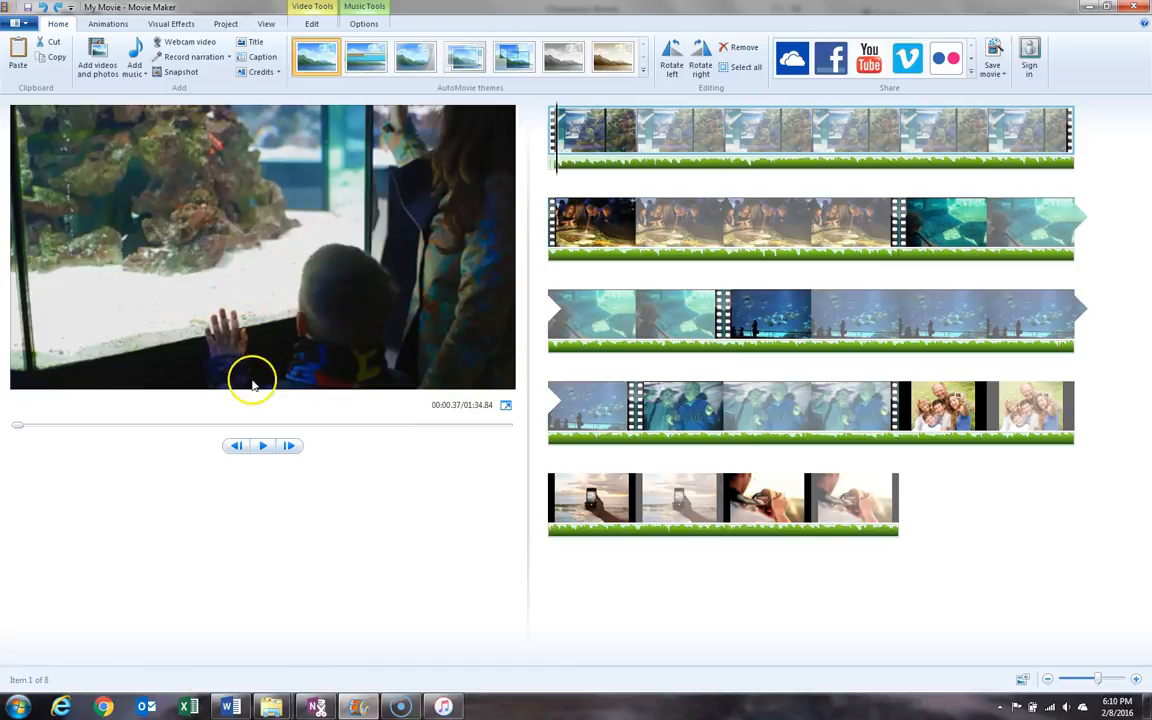
Preview the opening seconds of the movie with its music, and move the playhead back to 00:02.13.
left_click(264, 446)
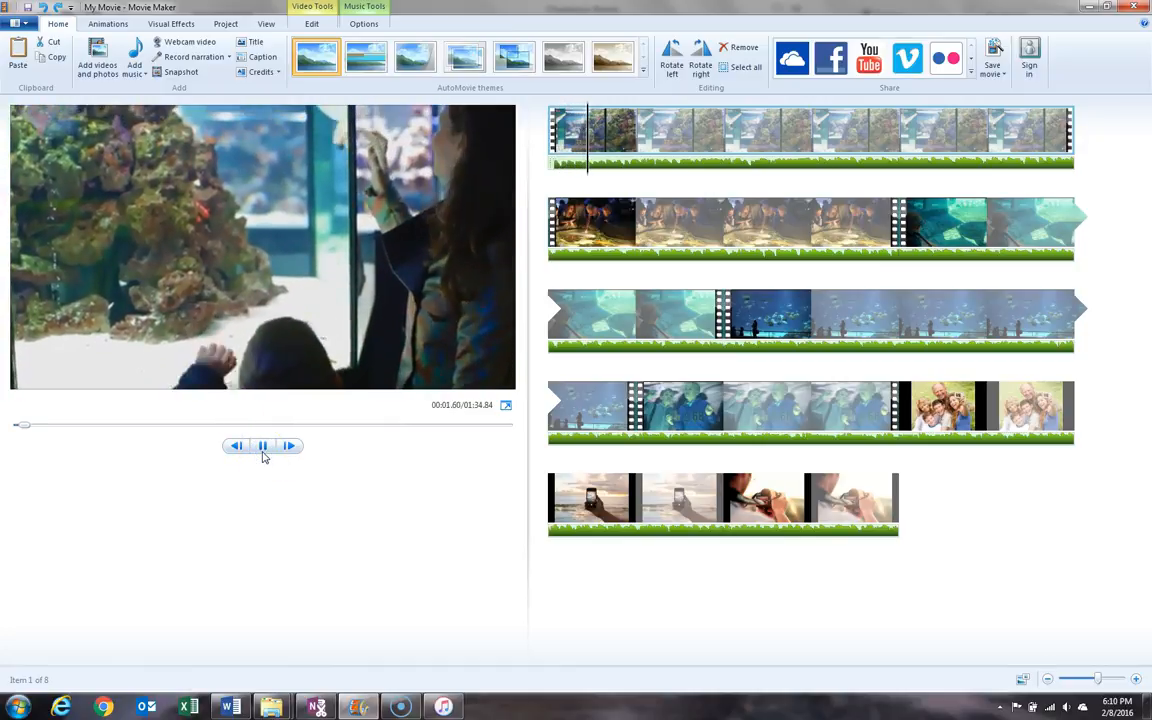
left_click(263, 446)
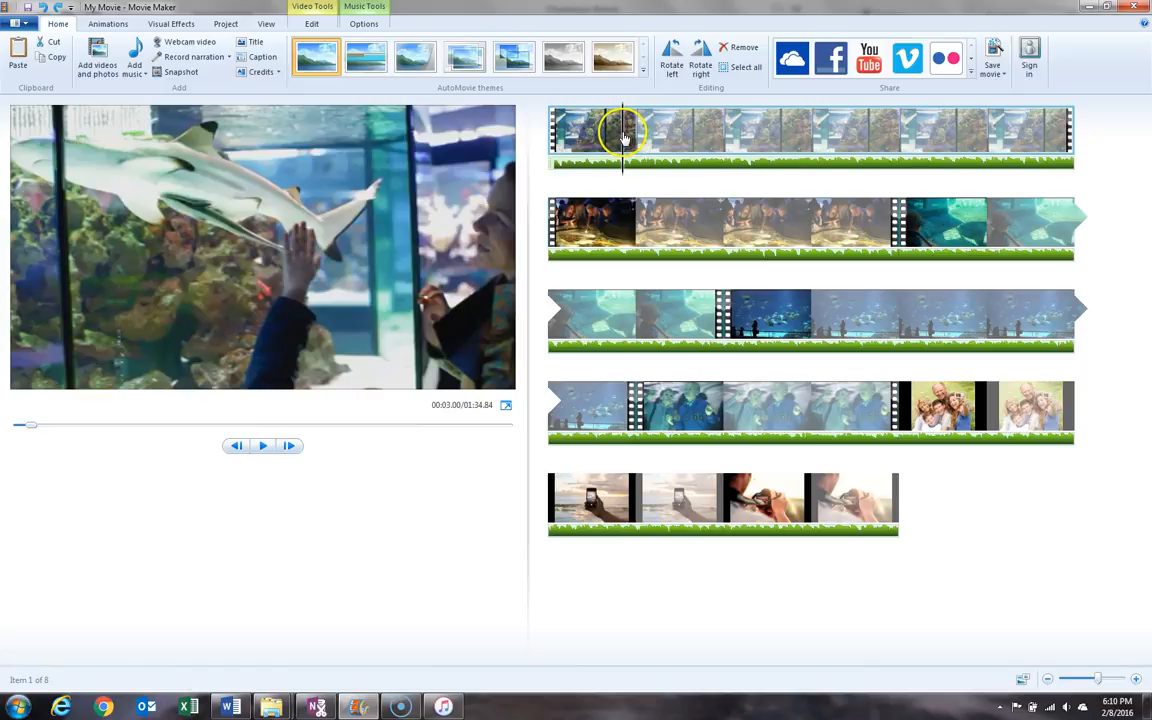
left_click_drag(623, 135, 601, 150)
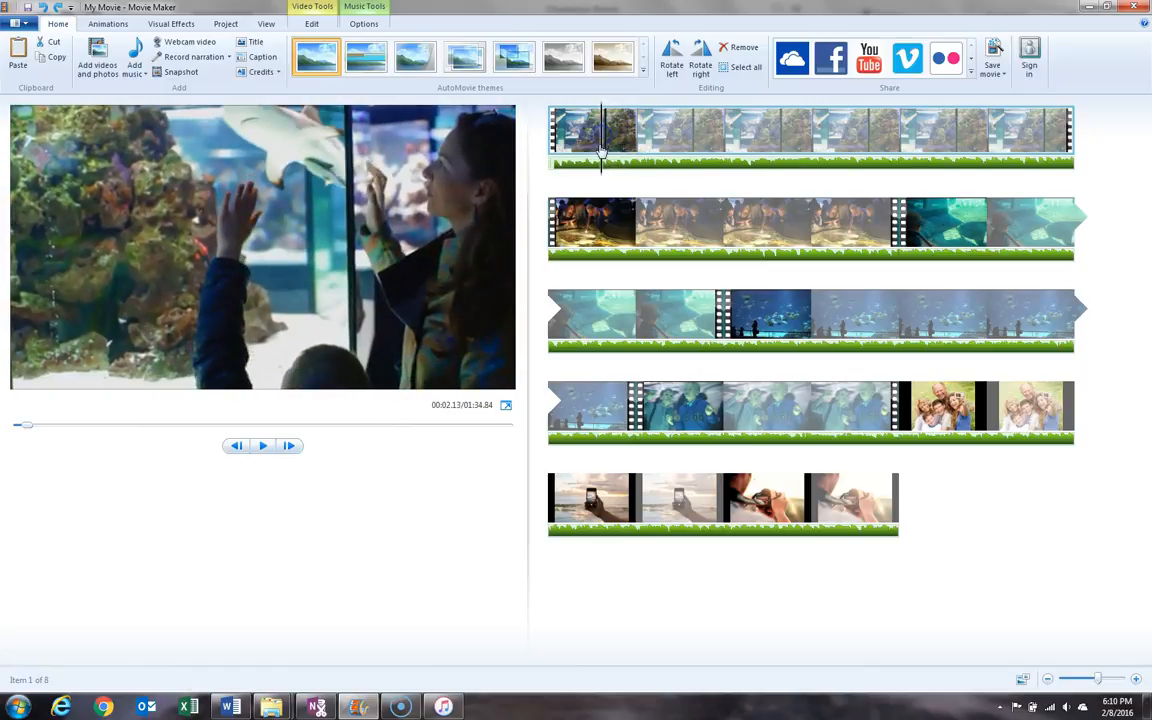
Lower the music volume below the midpoint and preview a few seconds of the movie.
left_click(366, 25)
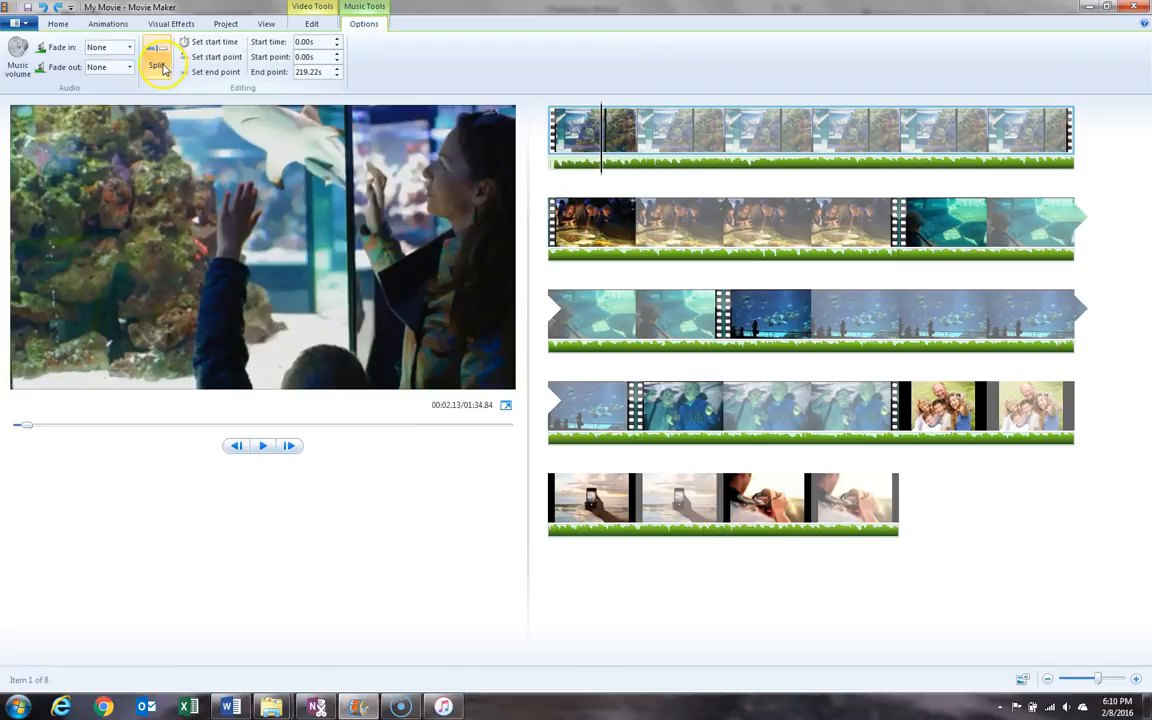
left_click(17, 68)
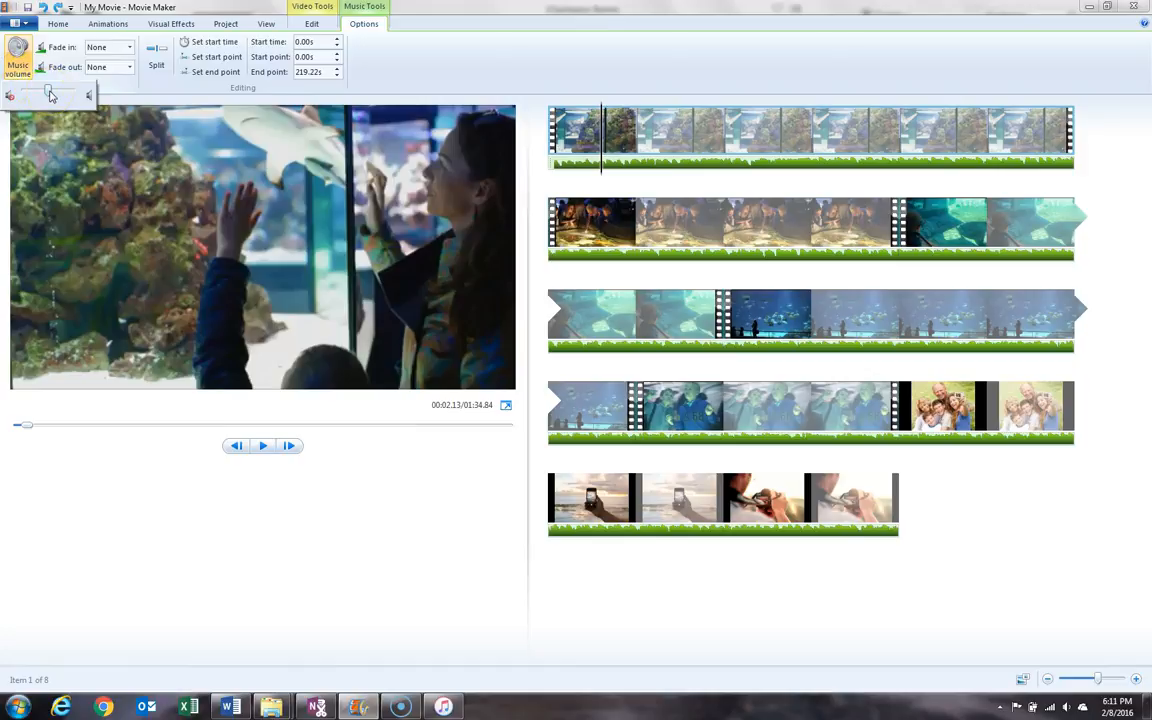
left_click_drag(50, 94, 35, 95)
left_click(262, 451)
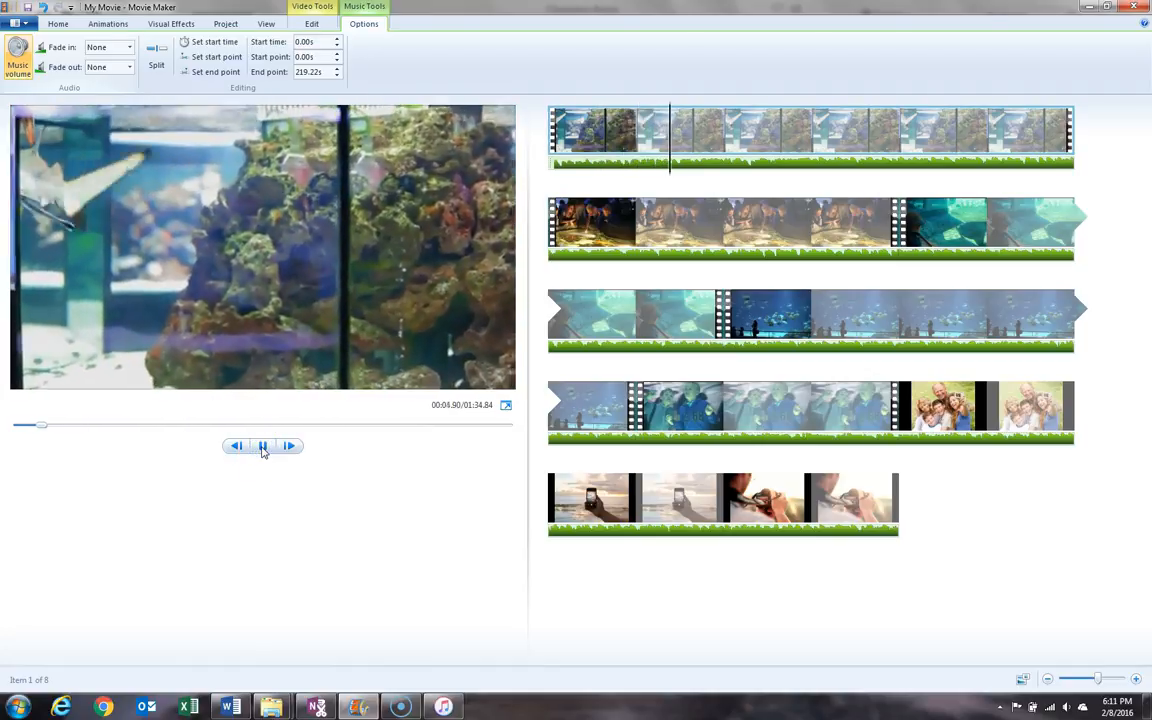
left_click(262, 446)
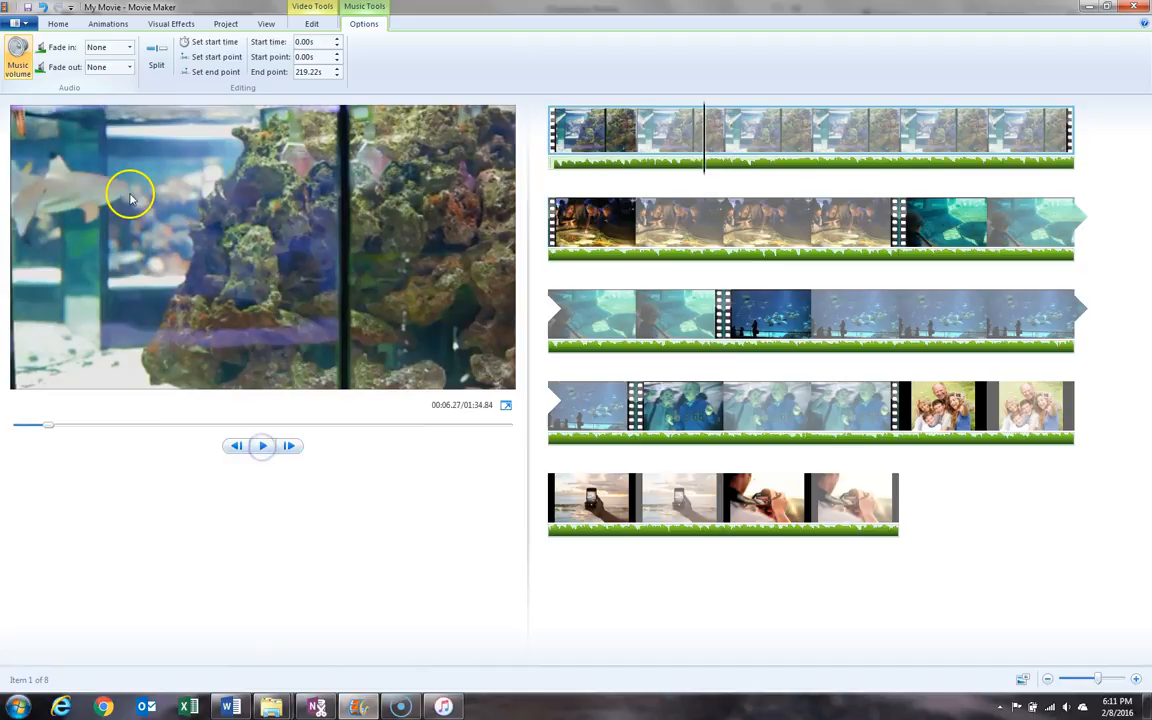
Raise the music volume above the midpoint, preview the movie, and bring the volume back down below the midpoint.
left_click(17, 57)
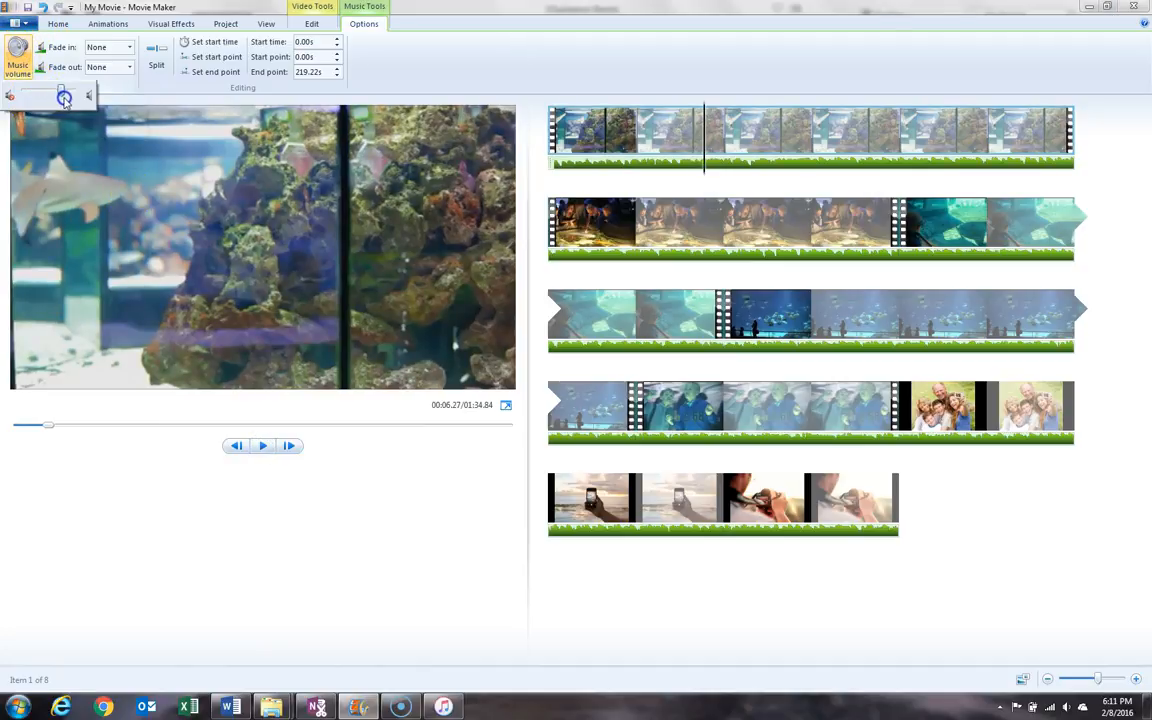
left_click(262, 446)
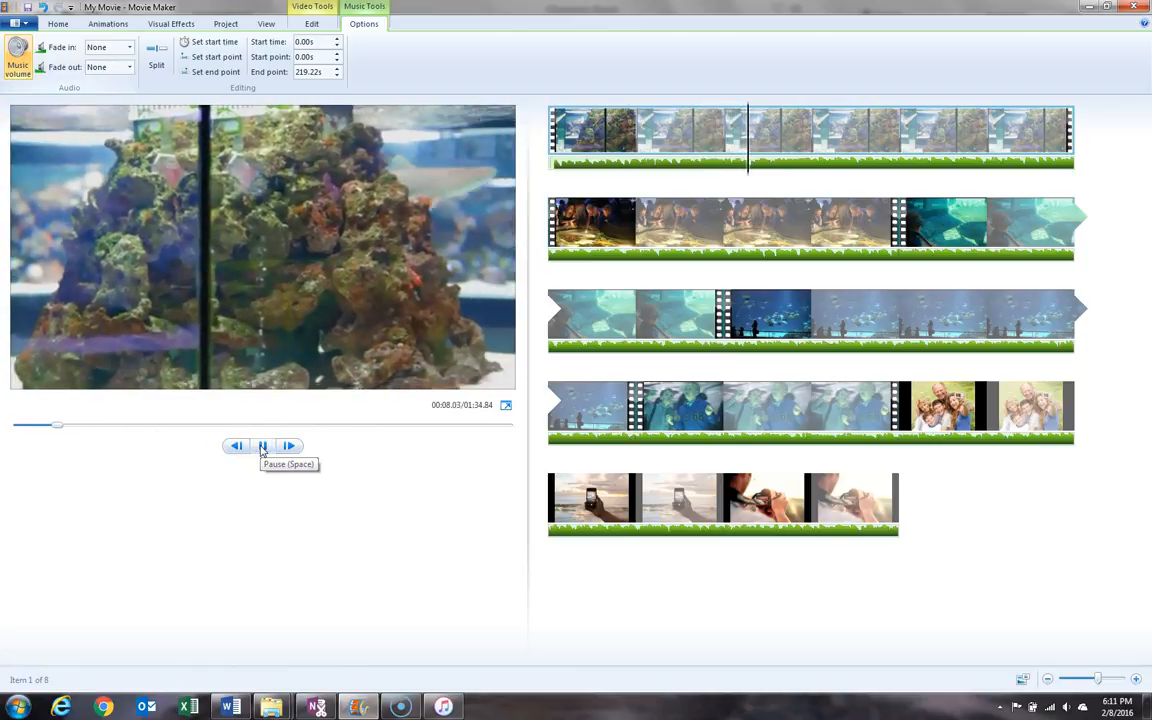
left_click(262, 446)
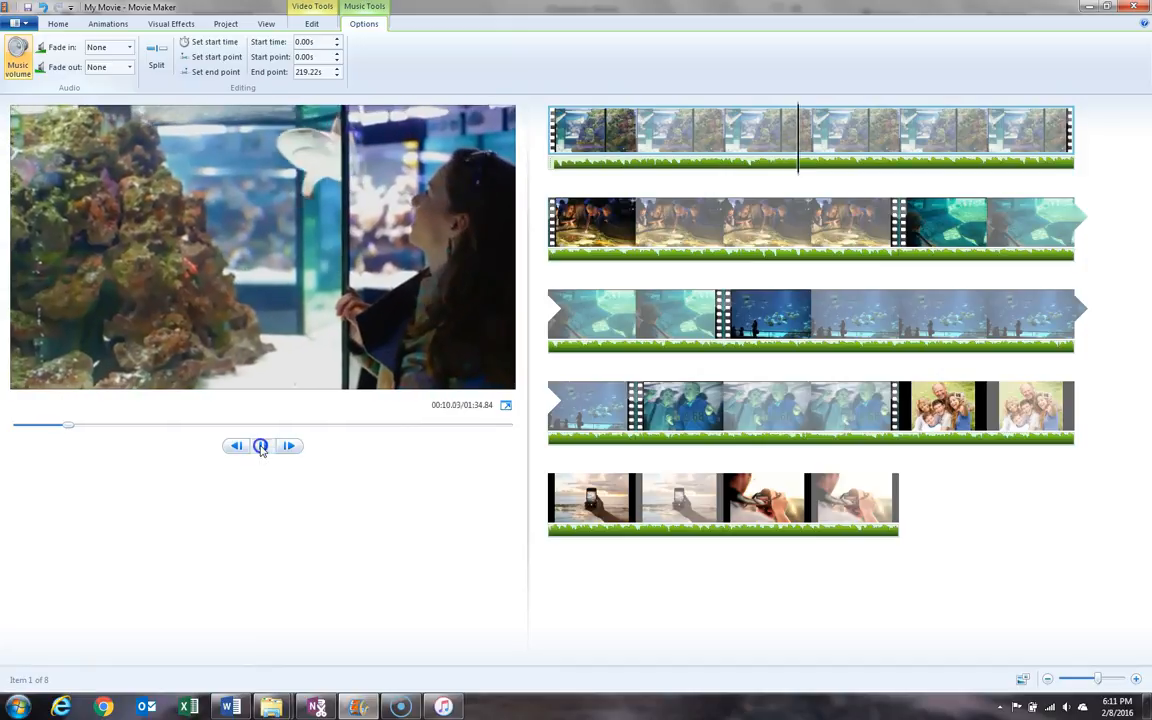
left_click(26, 65)
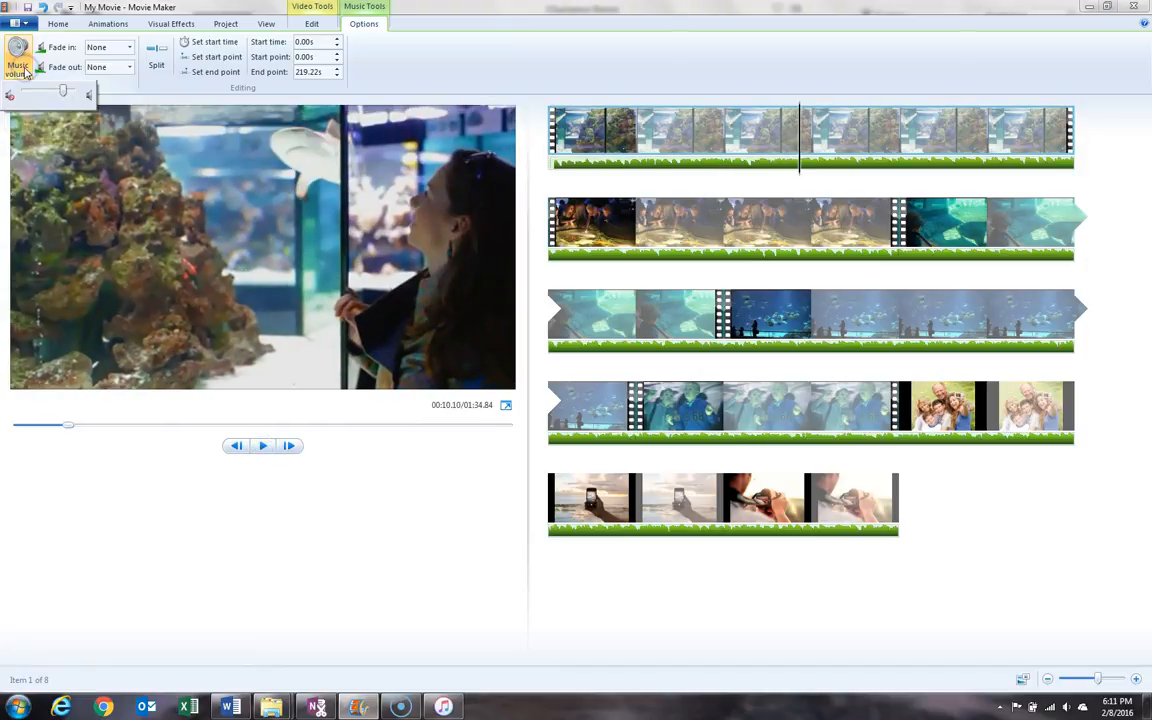
left_click_drag(62, 95, 36, 92)
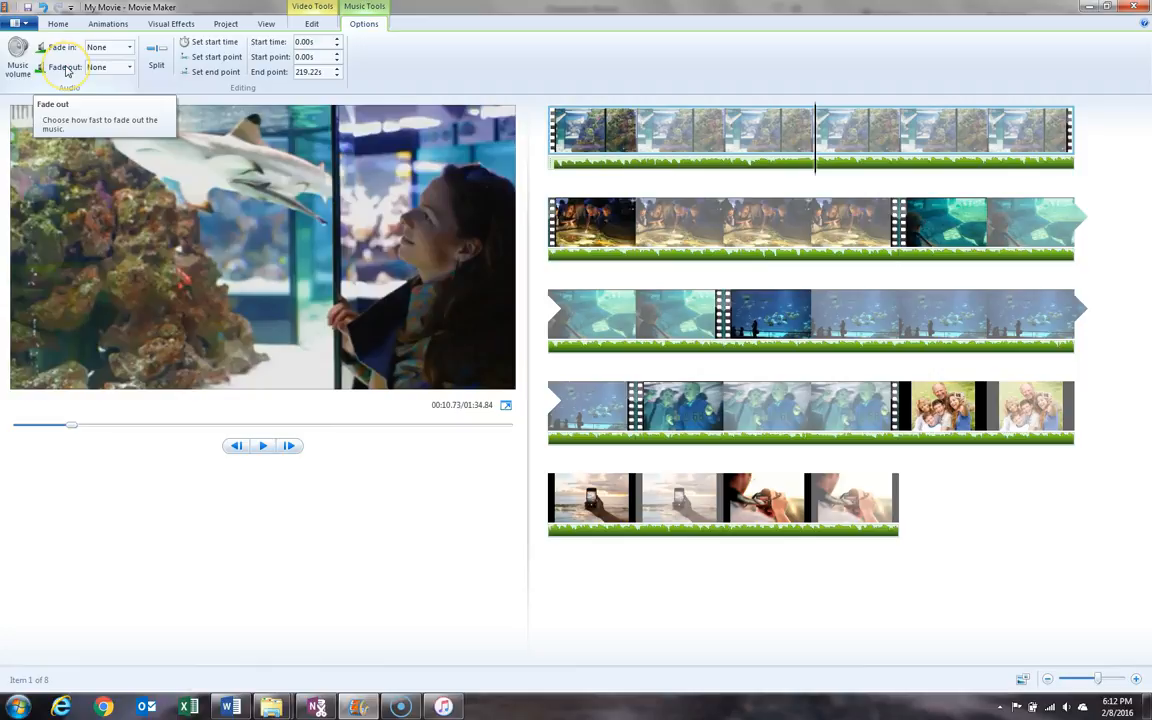
Set the music's fade in to Medium and preview the movie's first seconds from 00:00.00.
left_click(128, 52)
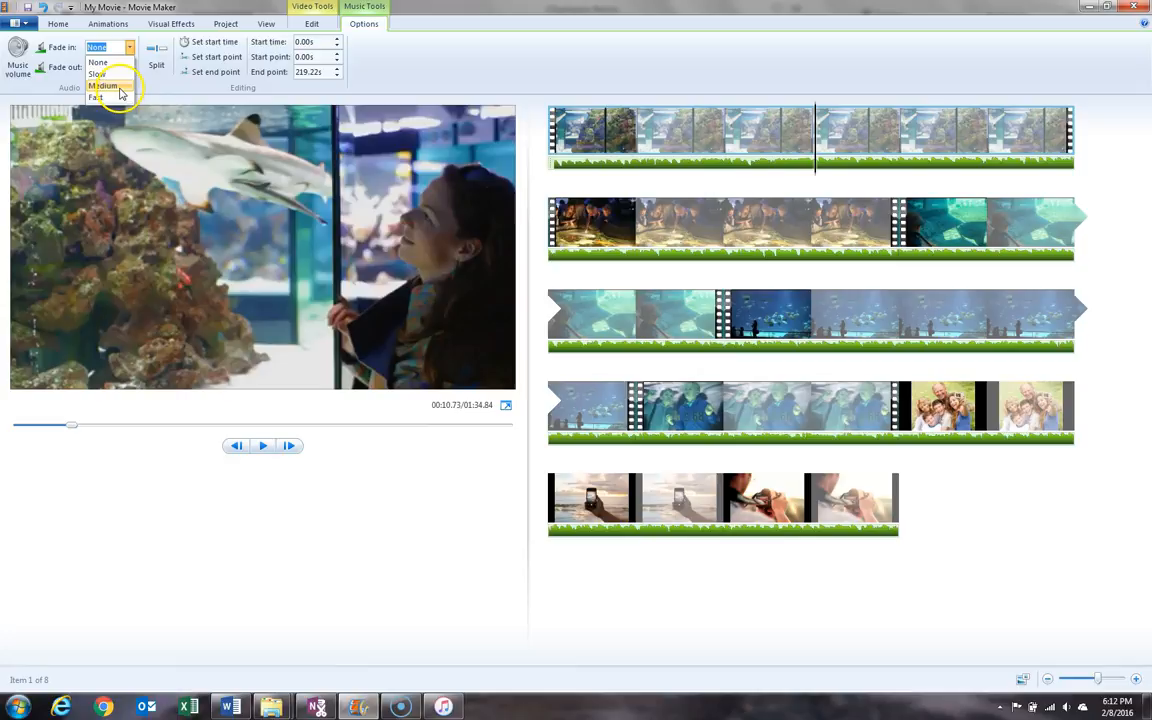
left_click(115, 86)
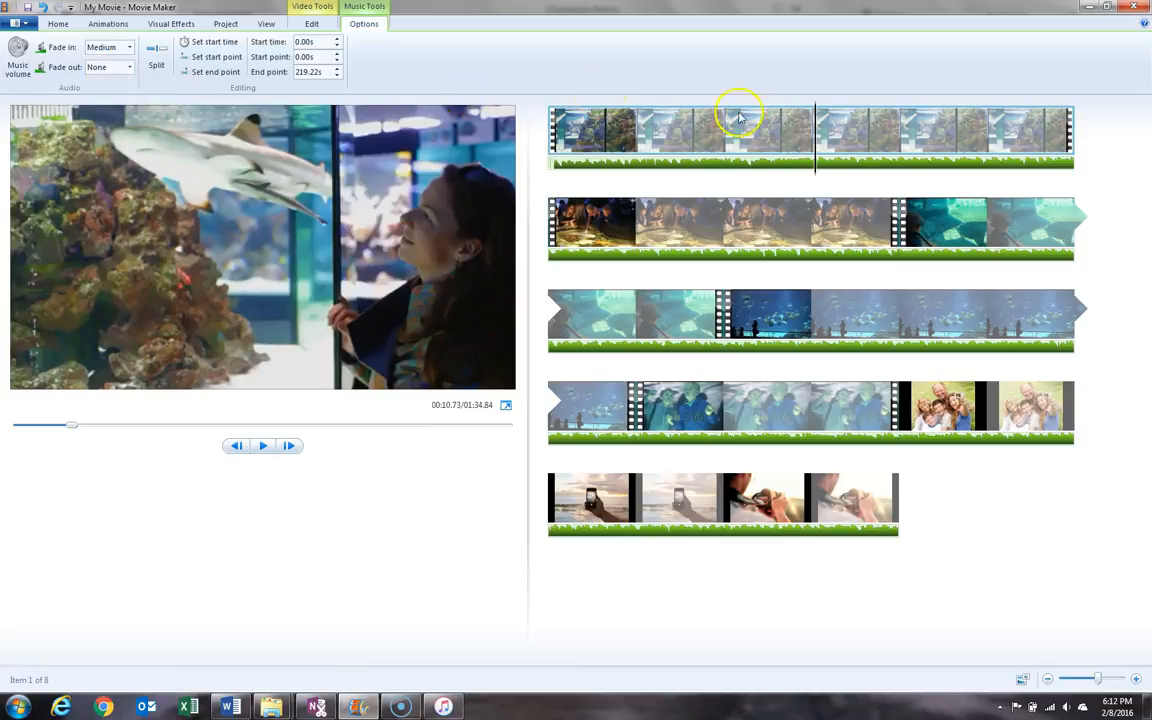
left_click_drag(818, 137, 542, 118)
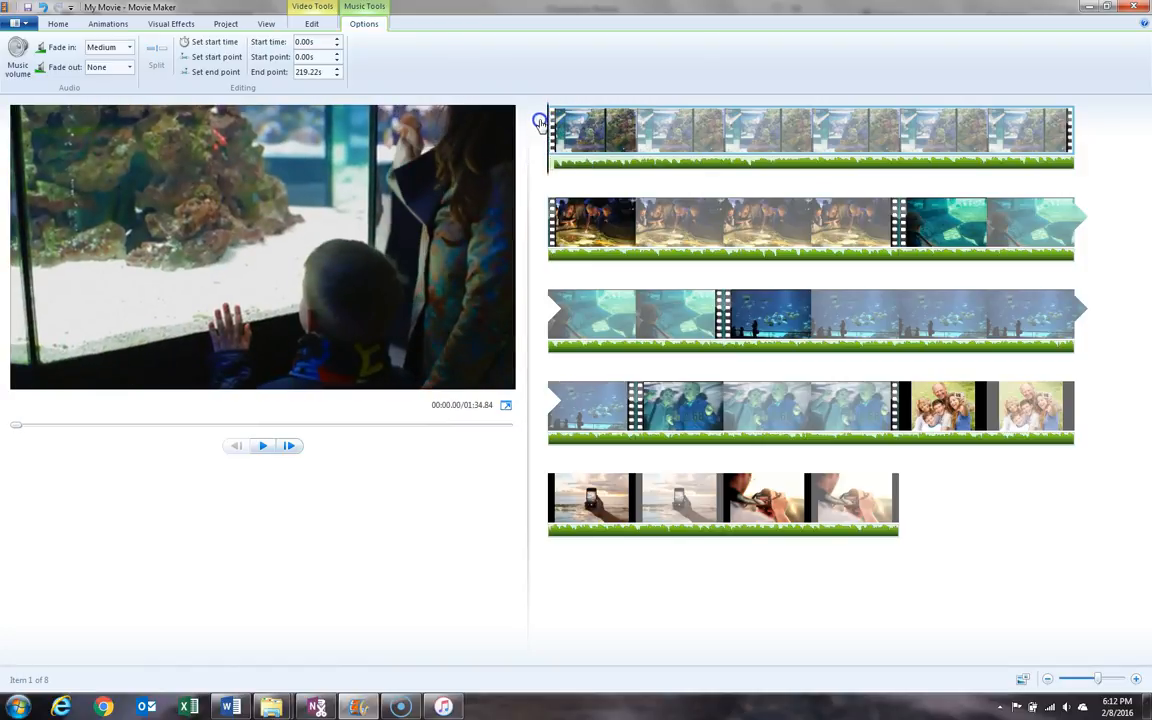
left_click(264, 446)
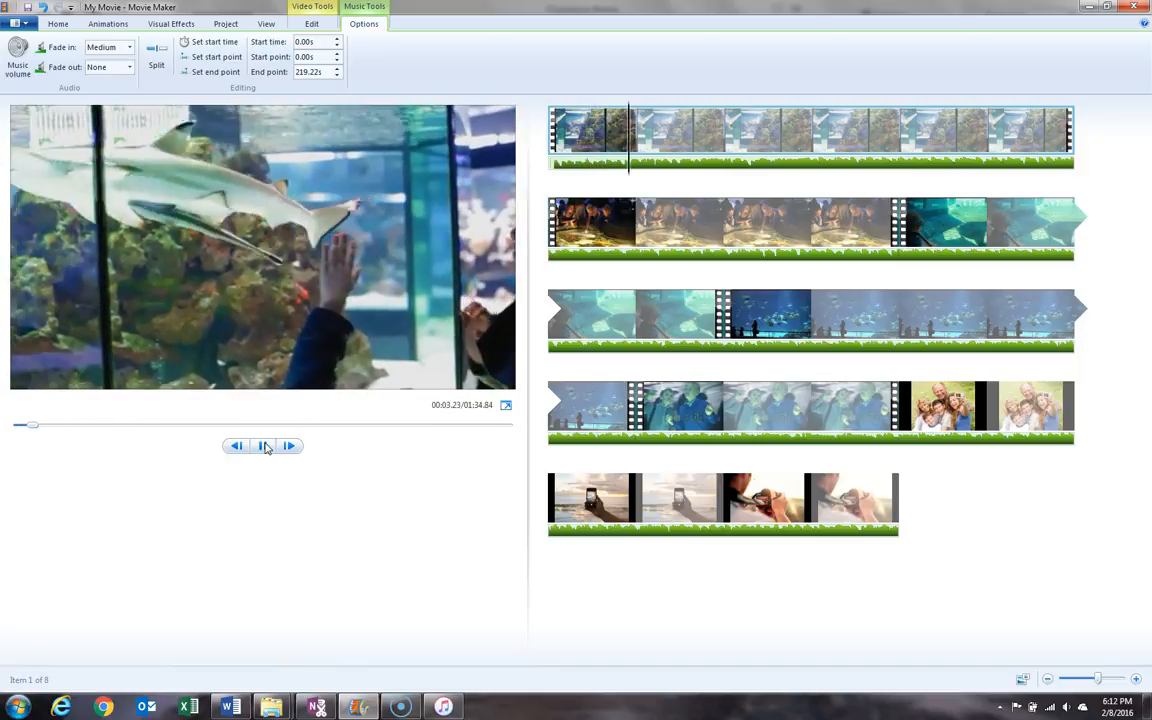
left_click(264, 446)
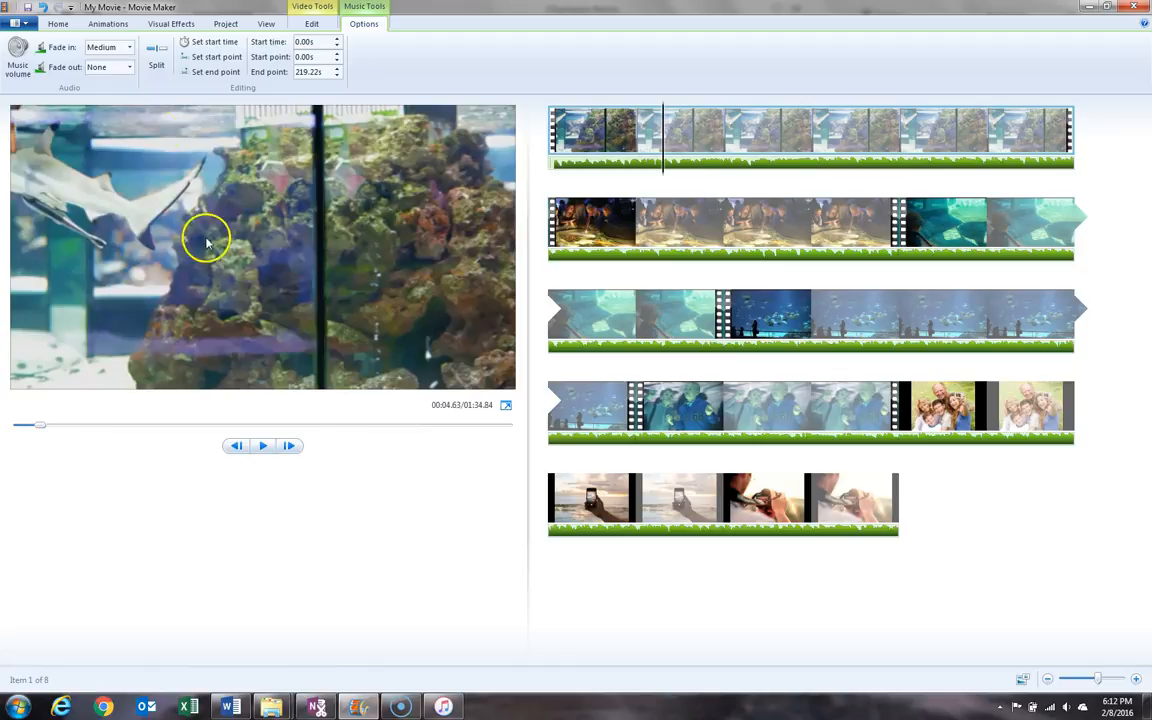
Set the music's fade out to Medium and preview the end of the movie from the last photo.
left_click(129, 67)
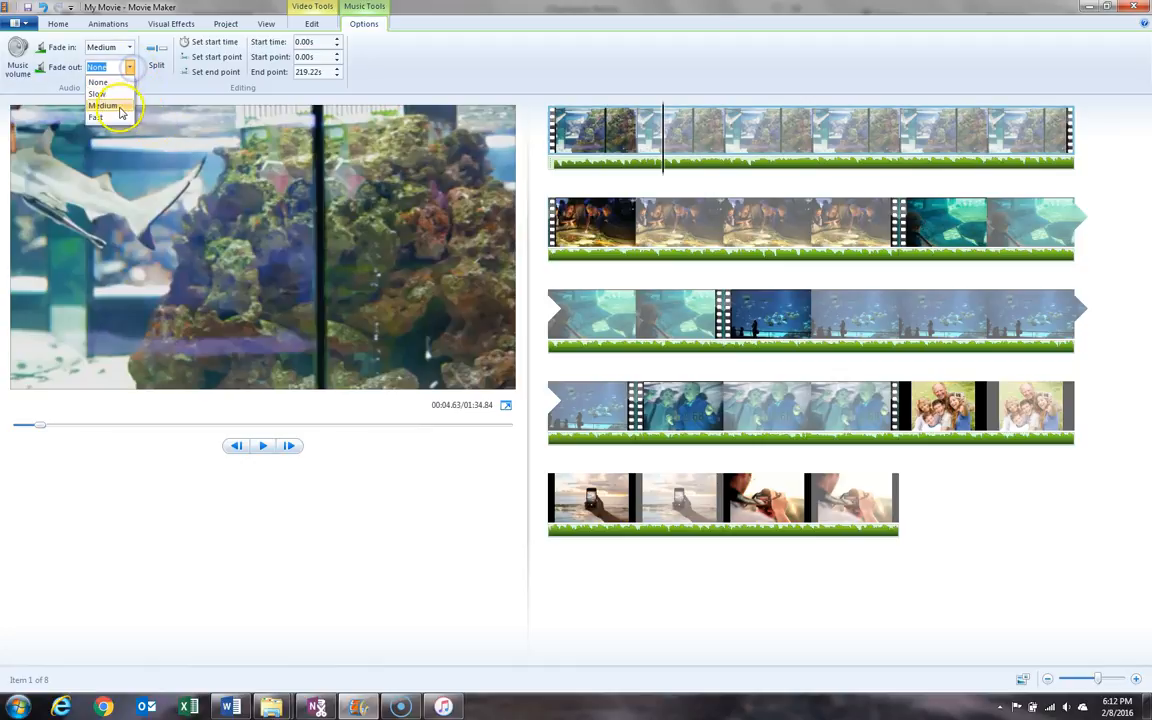
left_click(114, 106)
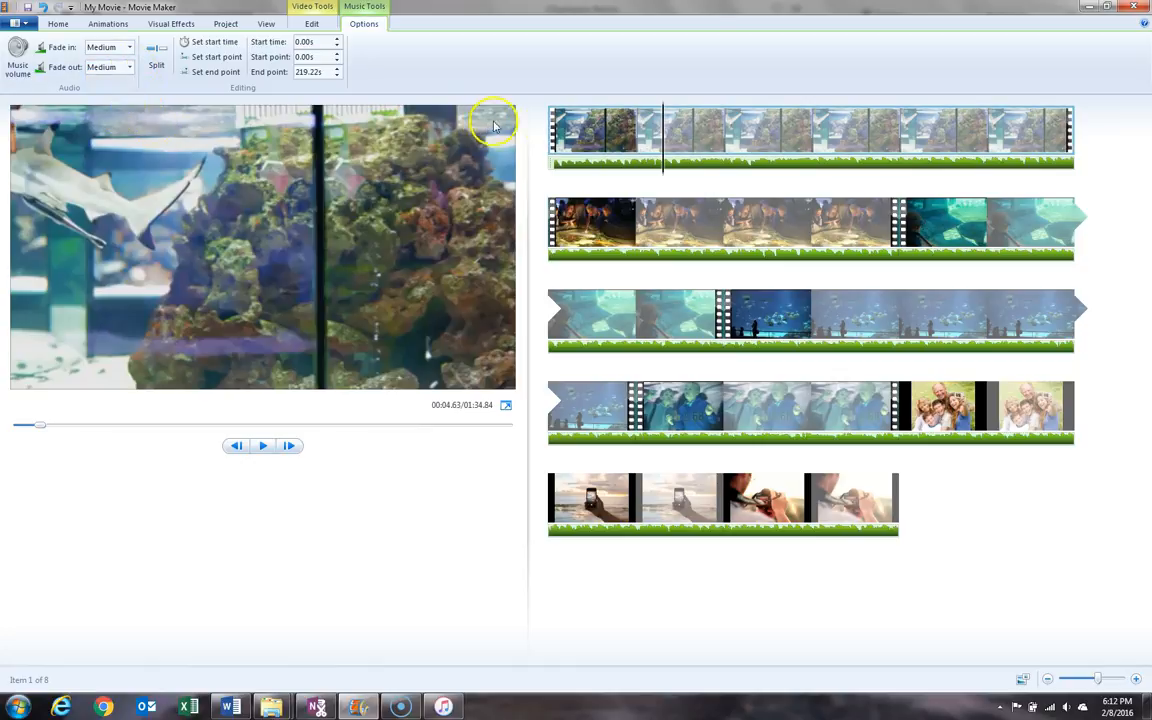
left_click(848, 489)
key("space")
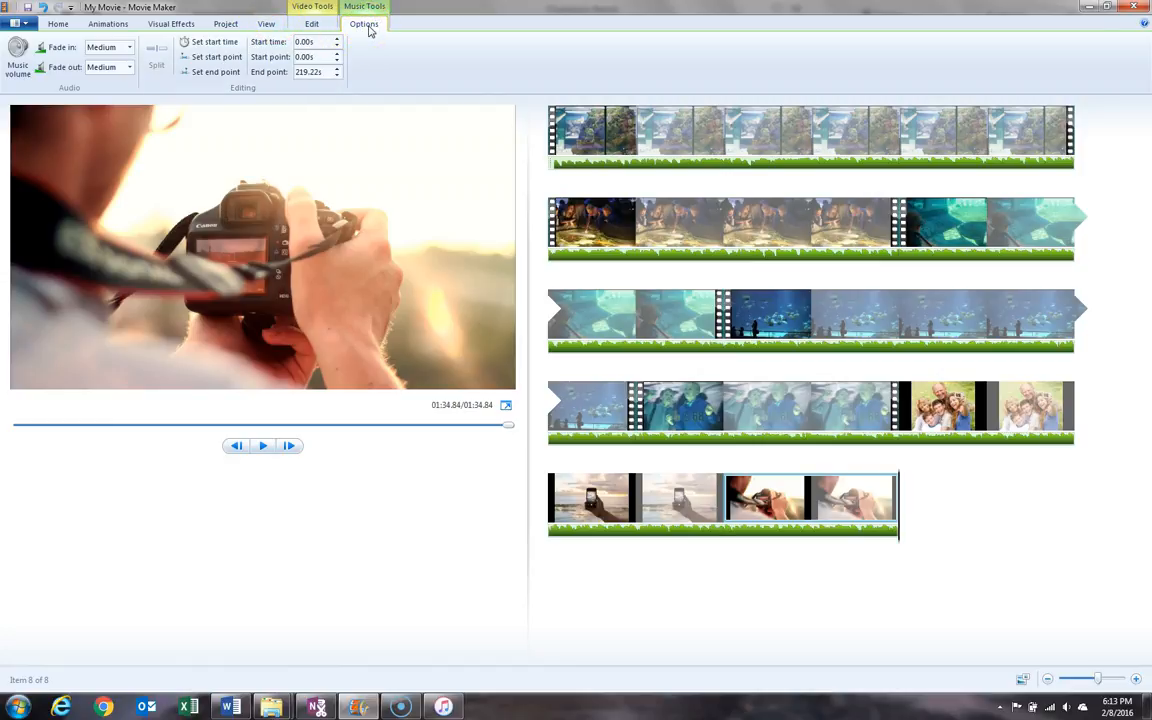
Set the music's start time to 5 s and preview the movie from its beginning.
left_click(320, 41)
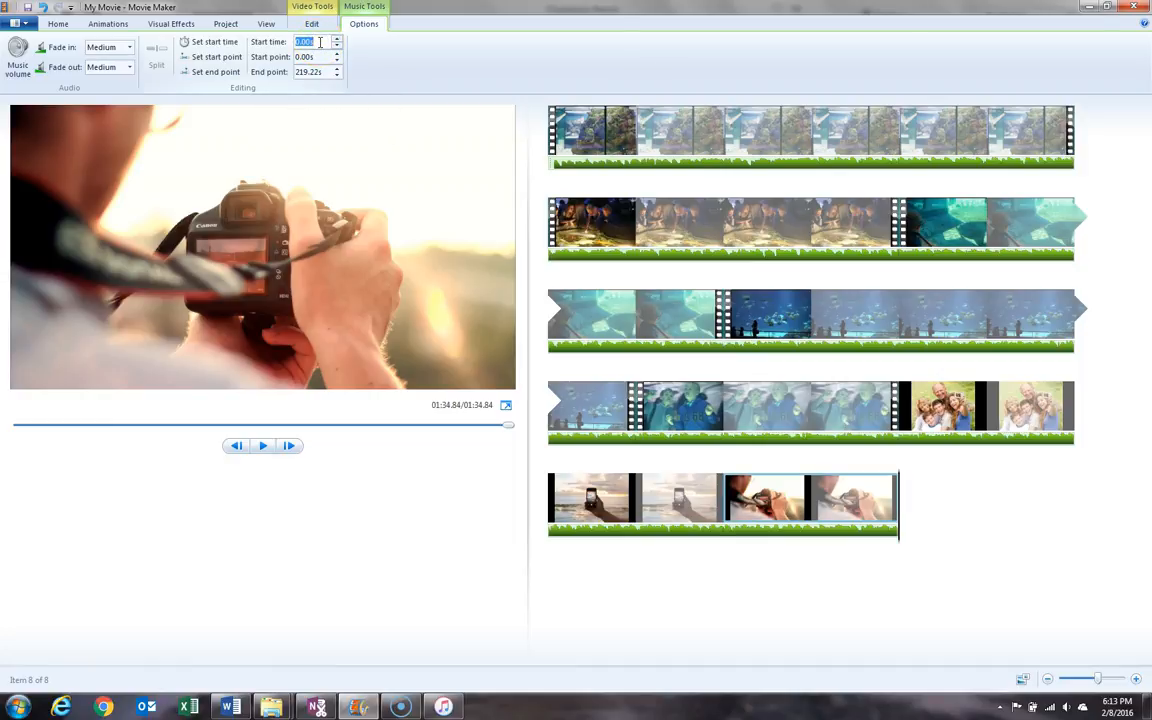
type("5")
key("Return")
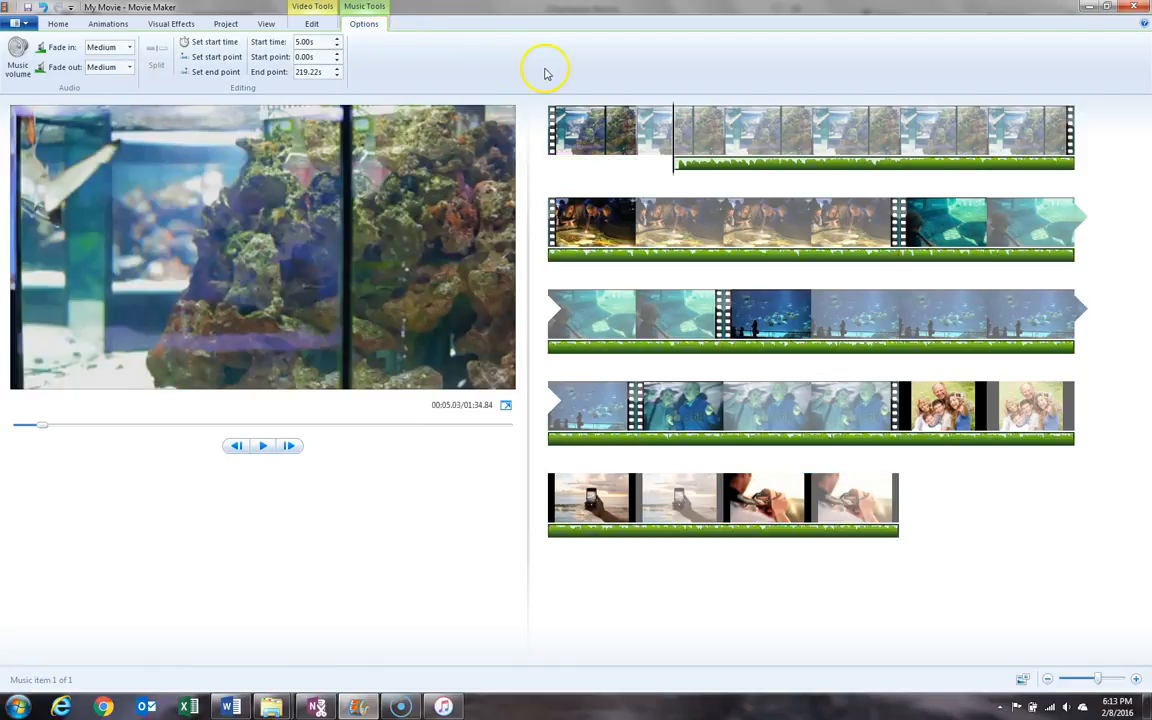
left_click(549, 141)
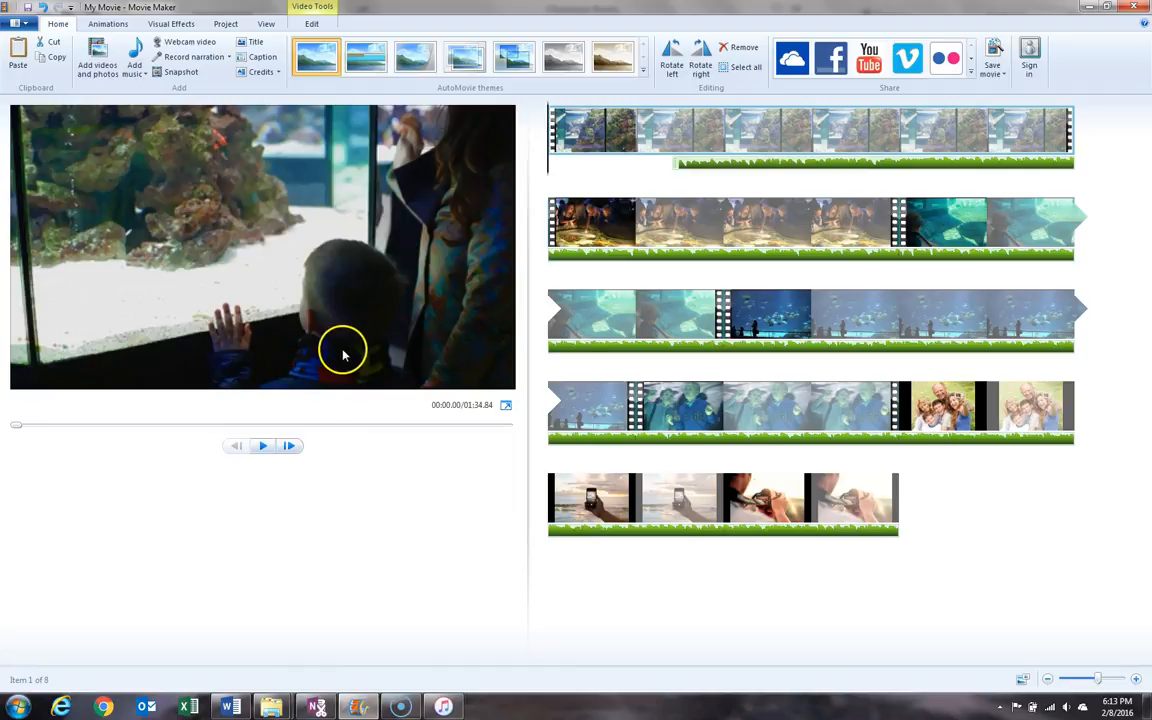
left_click(263, 446)
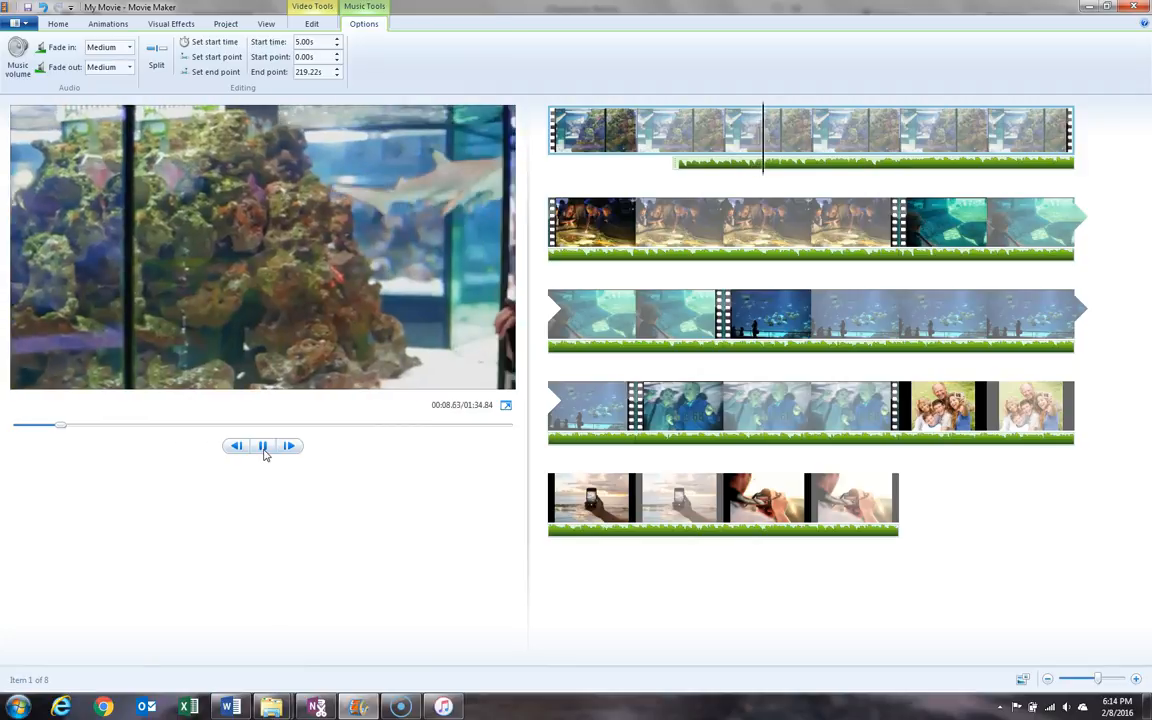
left_click(263, 446)
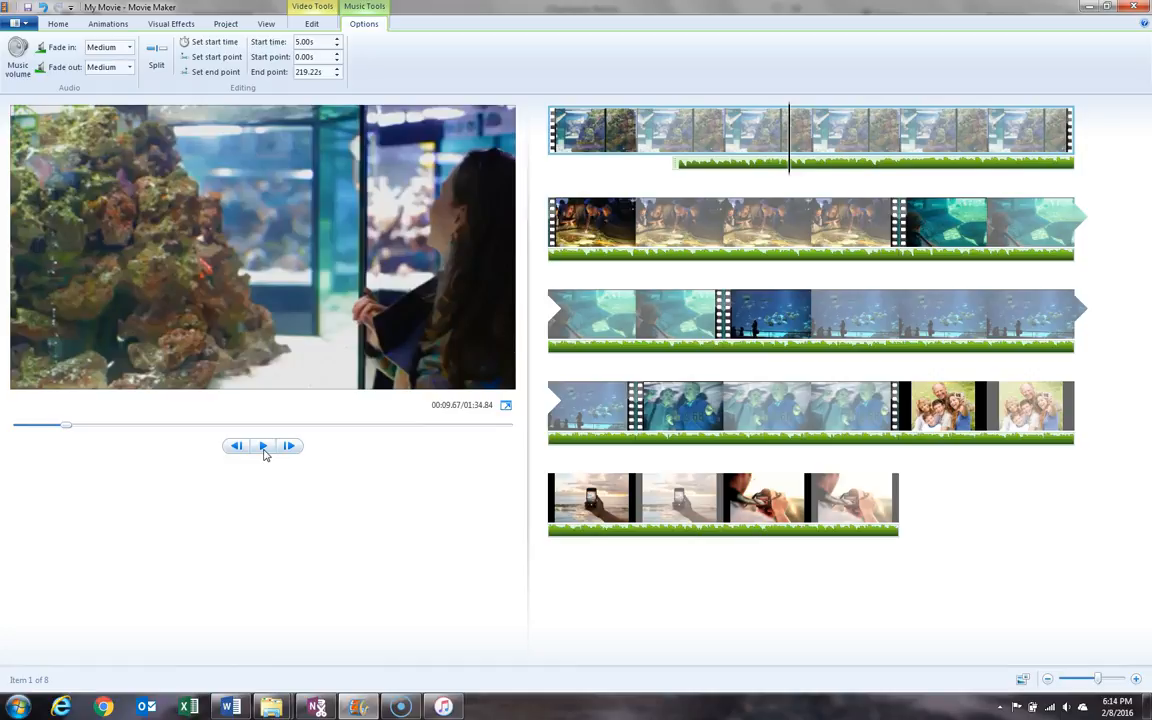
Set the music's start point to 30 s and preview the movie from where the music begins.
left_click(435, 210)
left_click(321, 57)
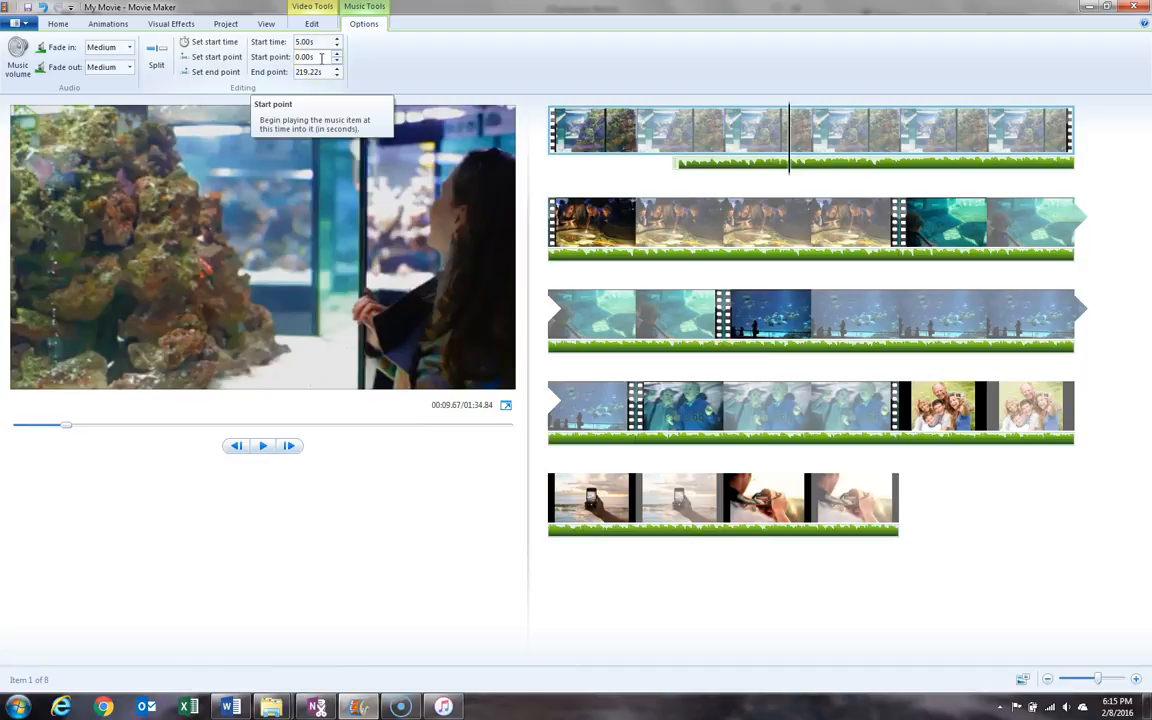
double_click(321, 57)
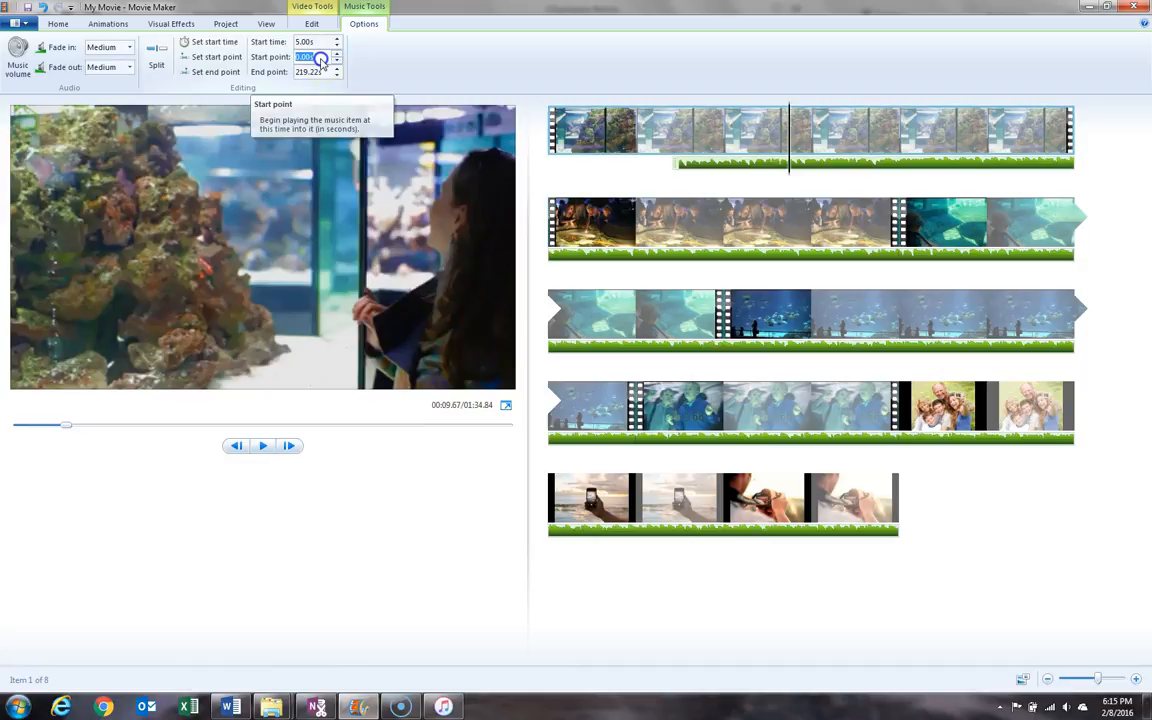
key("BackSpace")
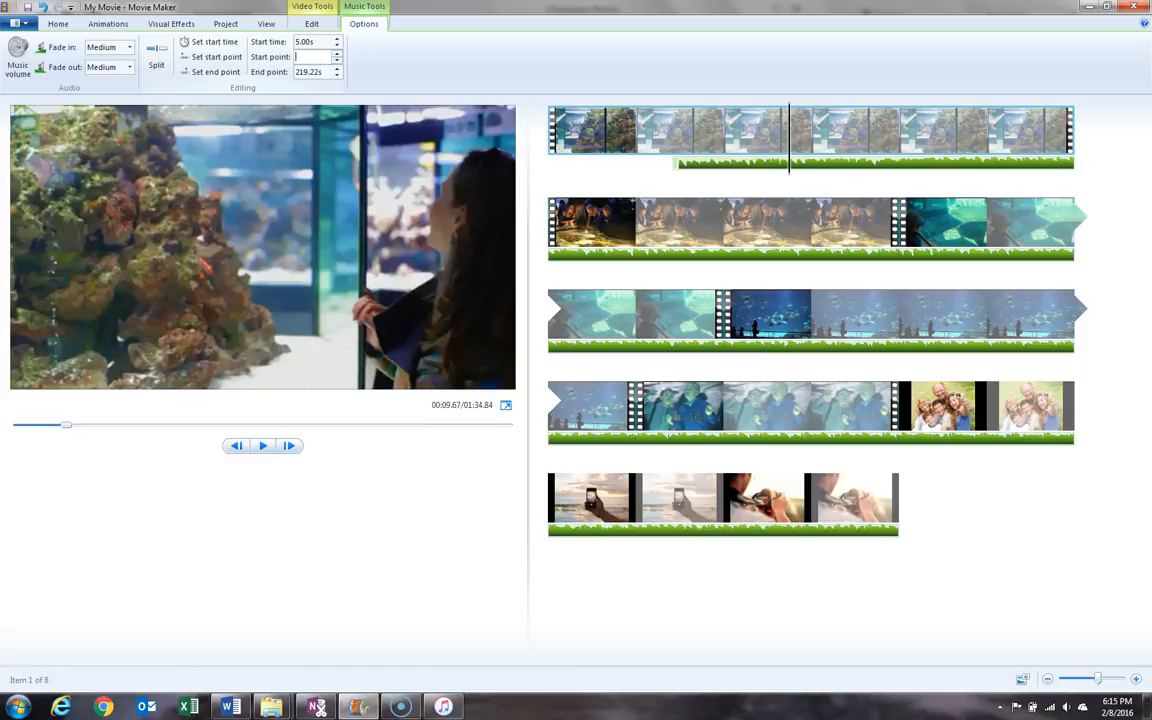
type("30 s")
key("Return")
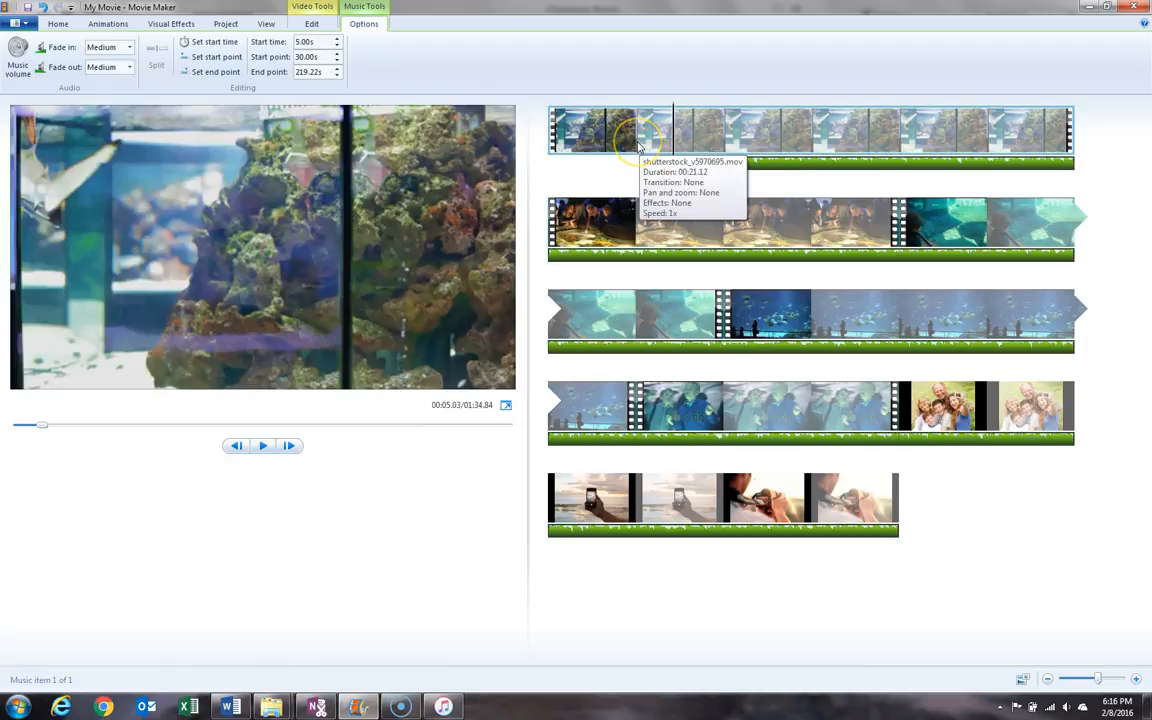
key("space")
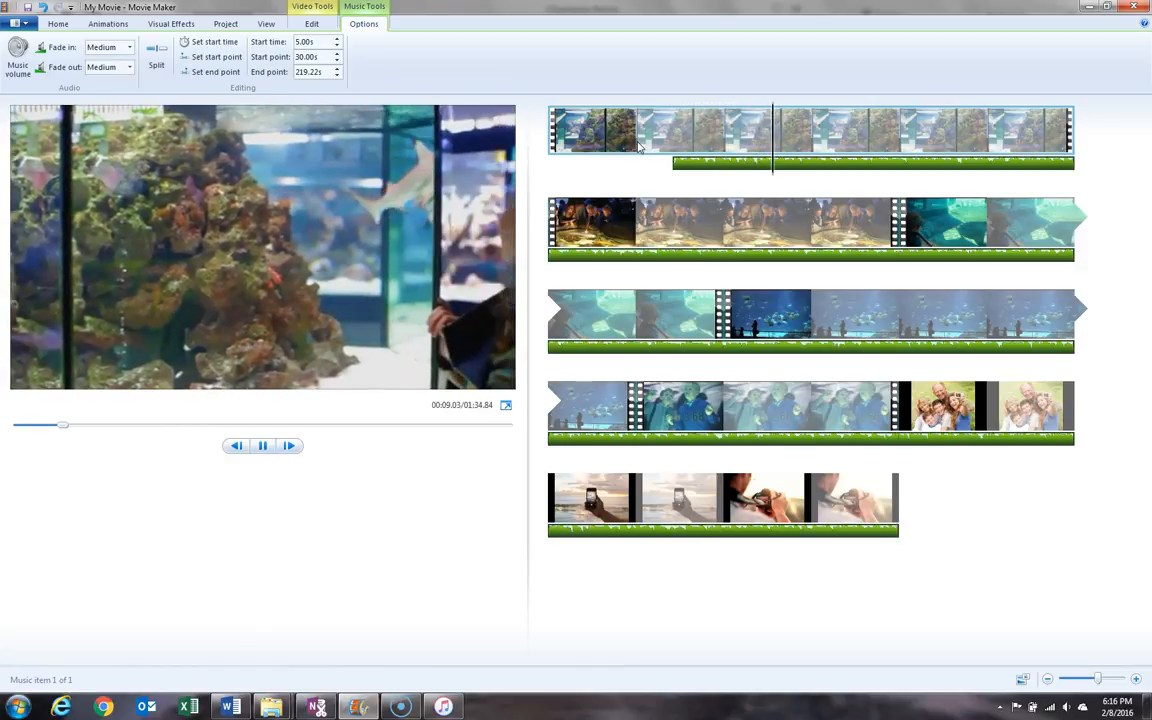
key("space")
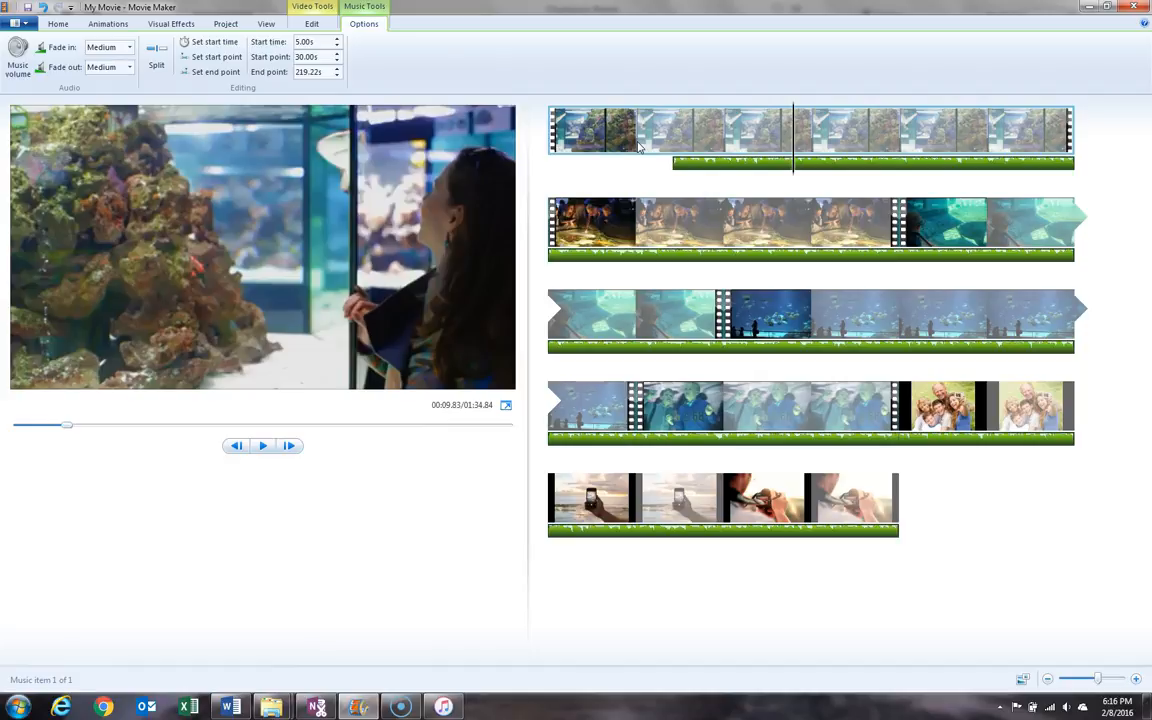
Undo the music's start point change and preview the first clip from near where the music begins.
left_click(44, 10)
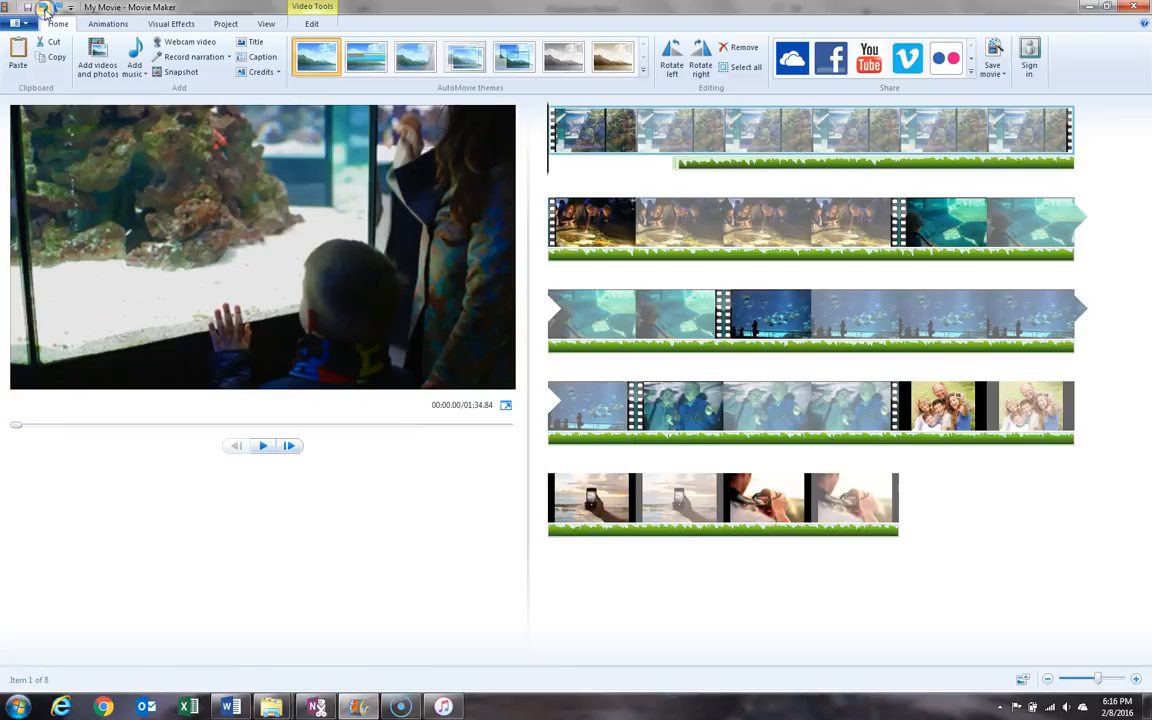
left_click(676, 130)
key("space")
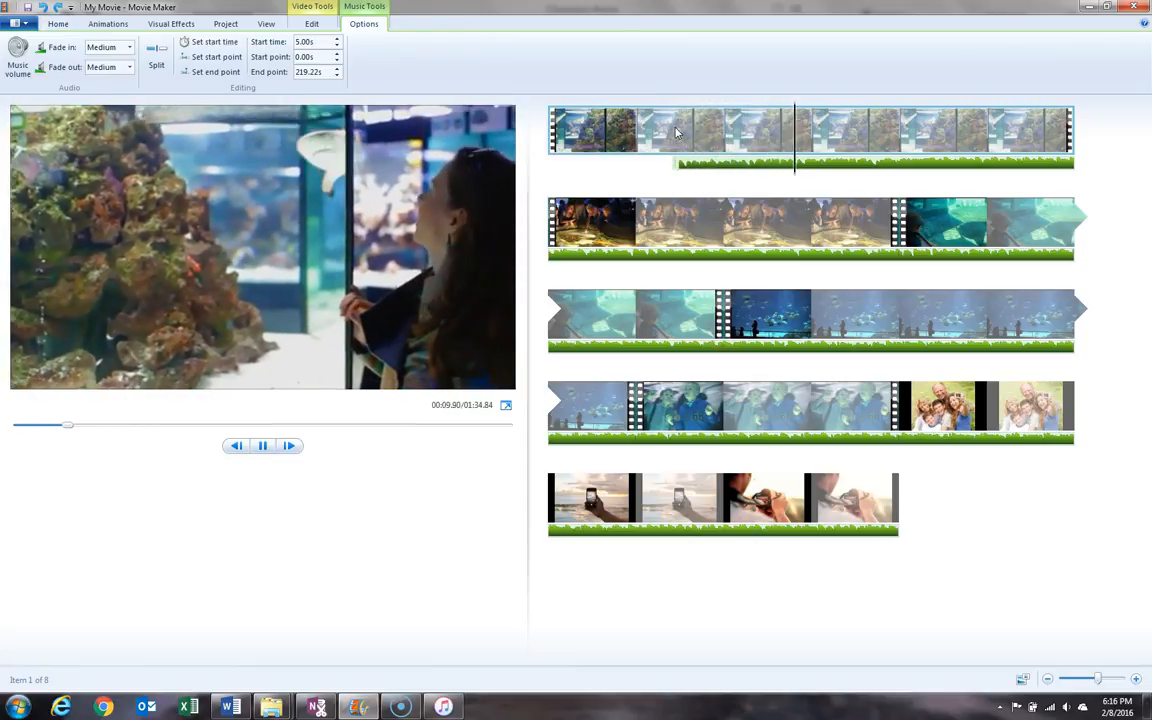
key("space")
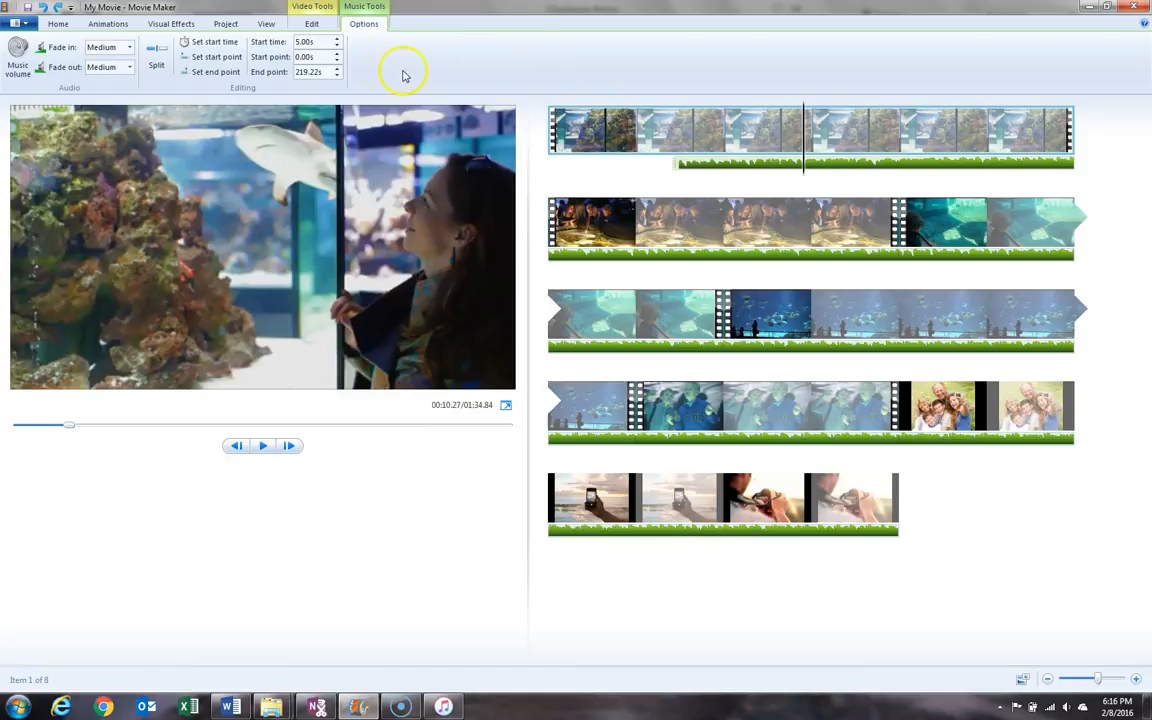
Set the music's end point to 40 s and preview the movie from 00:41.23 through the end of the music.
left_click(321, 77)
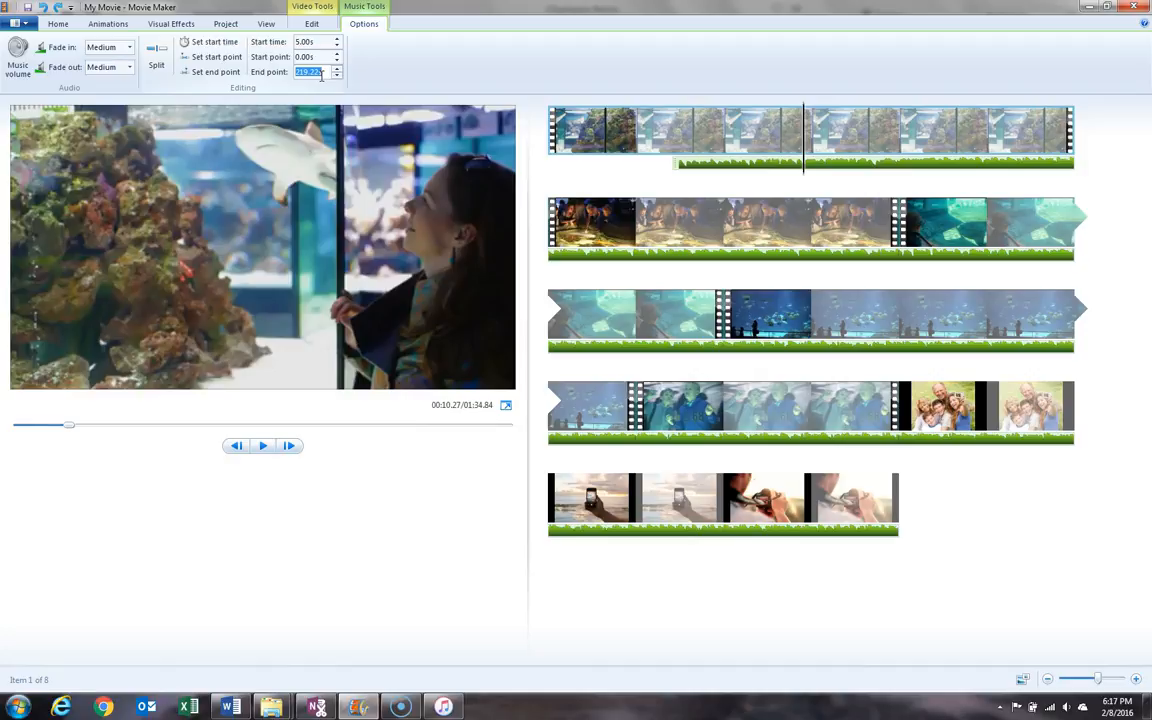
type("40 s")
key("Return")
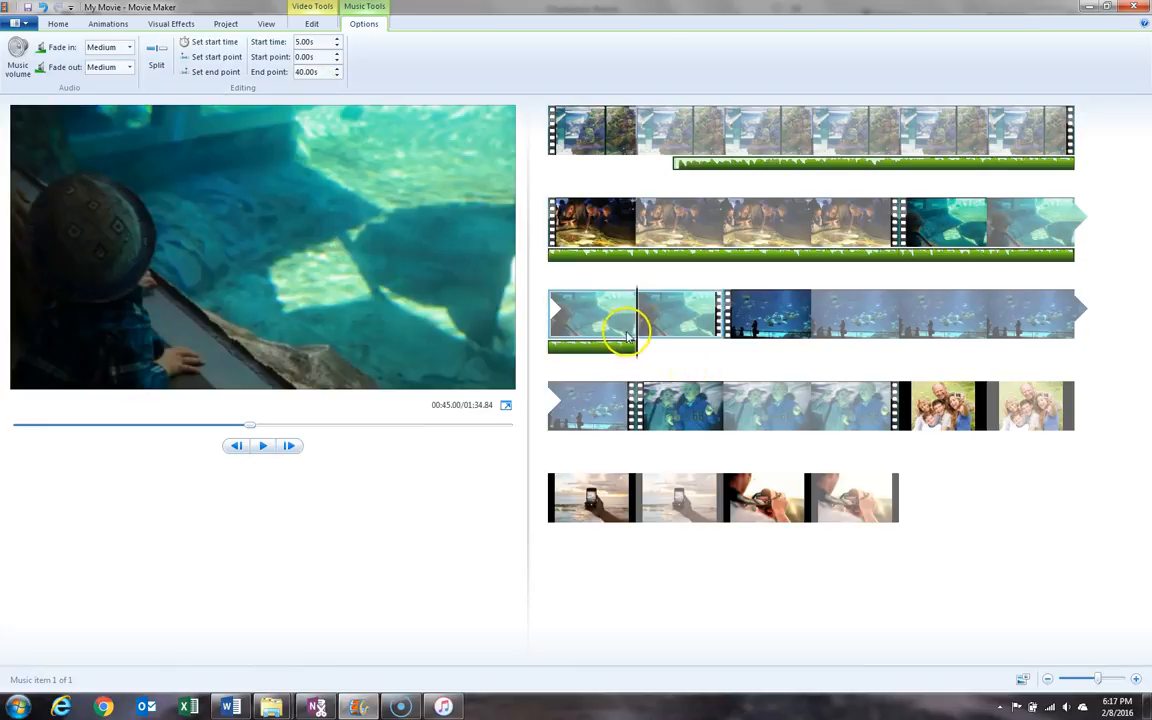
left_click(590, 330)
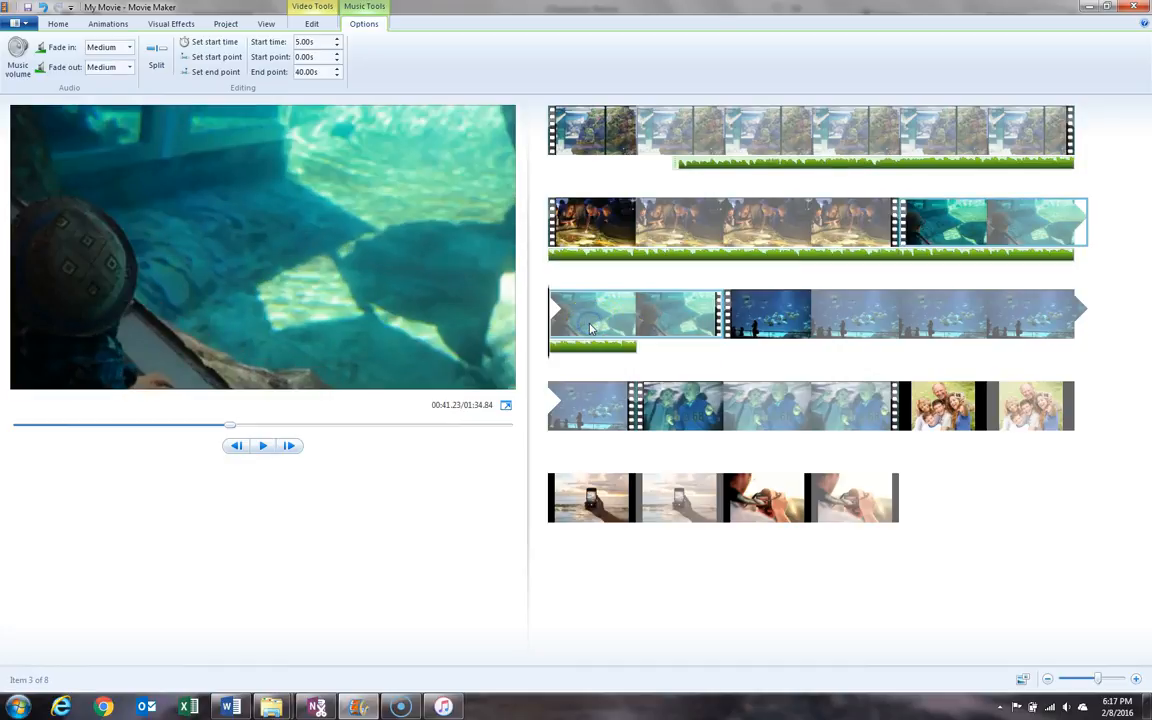
key("space")
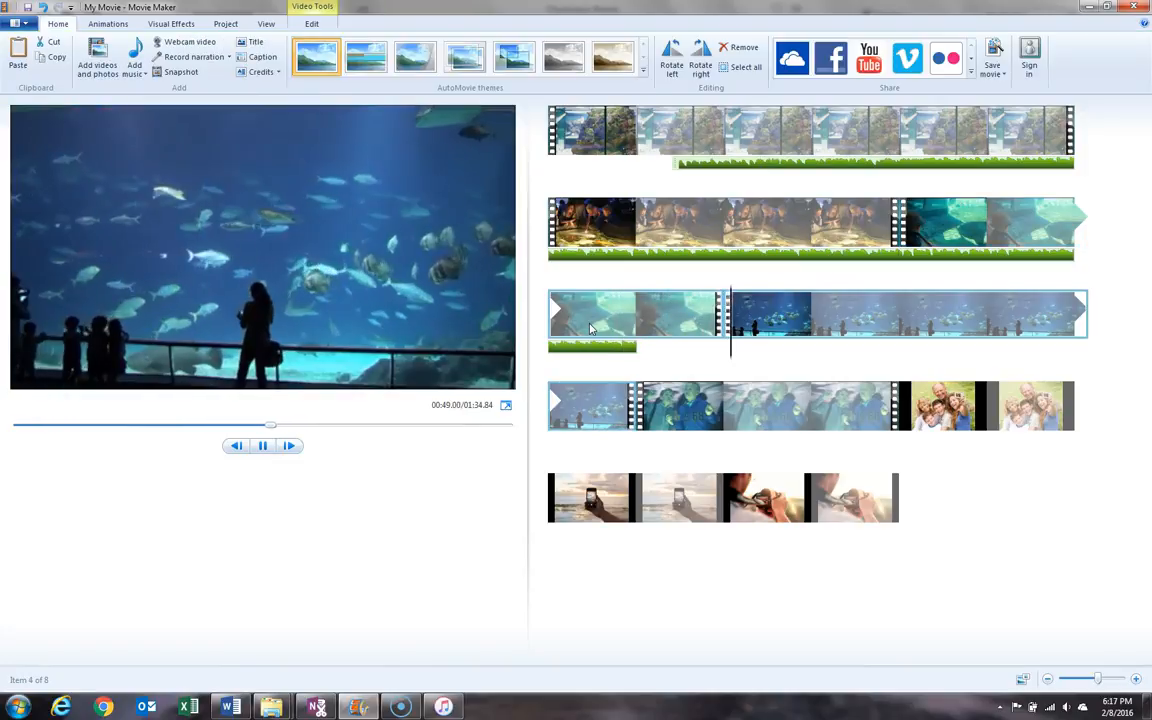
key("space")
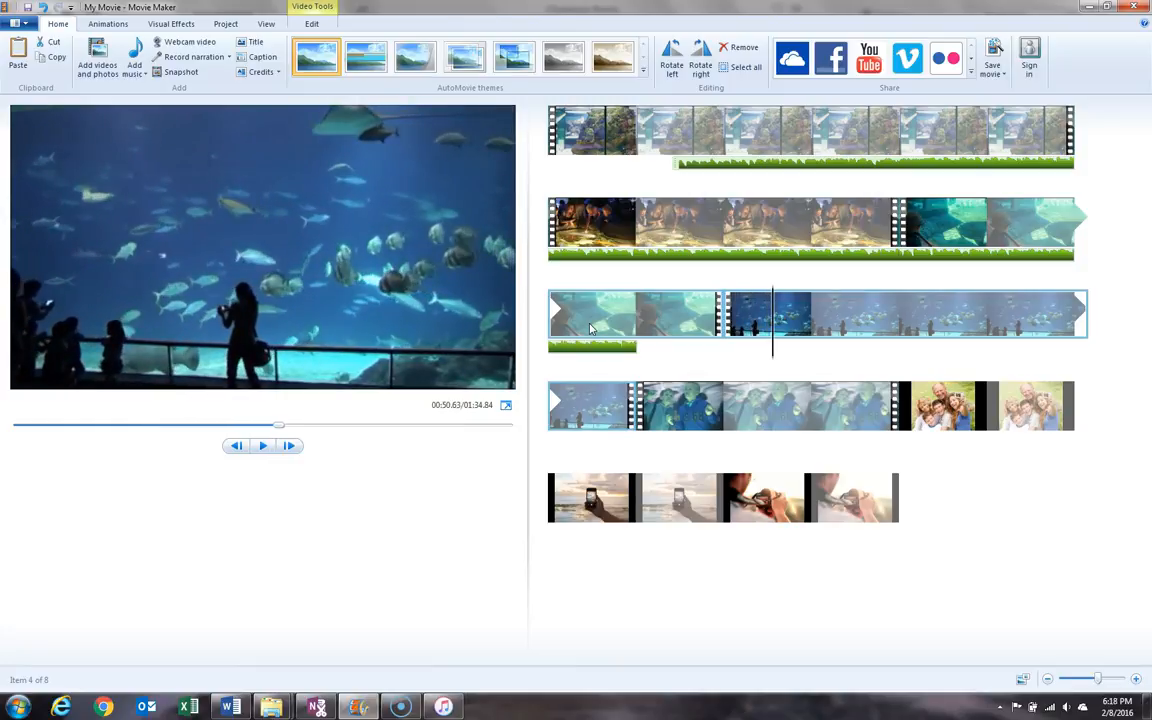
left_click(352, 535)
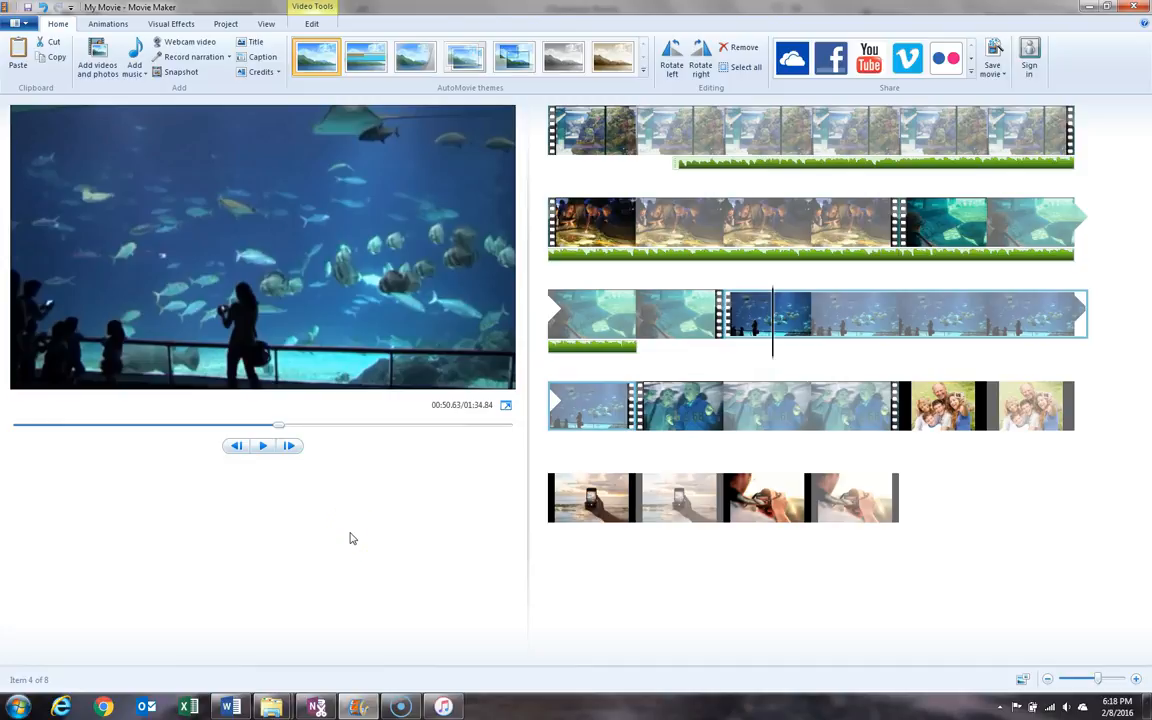